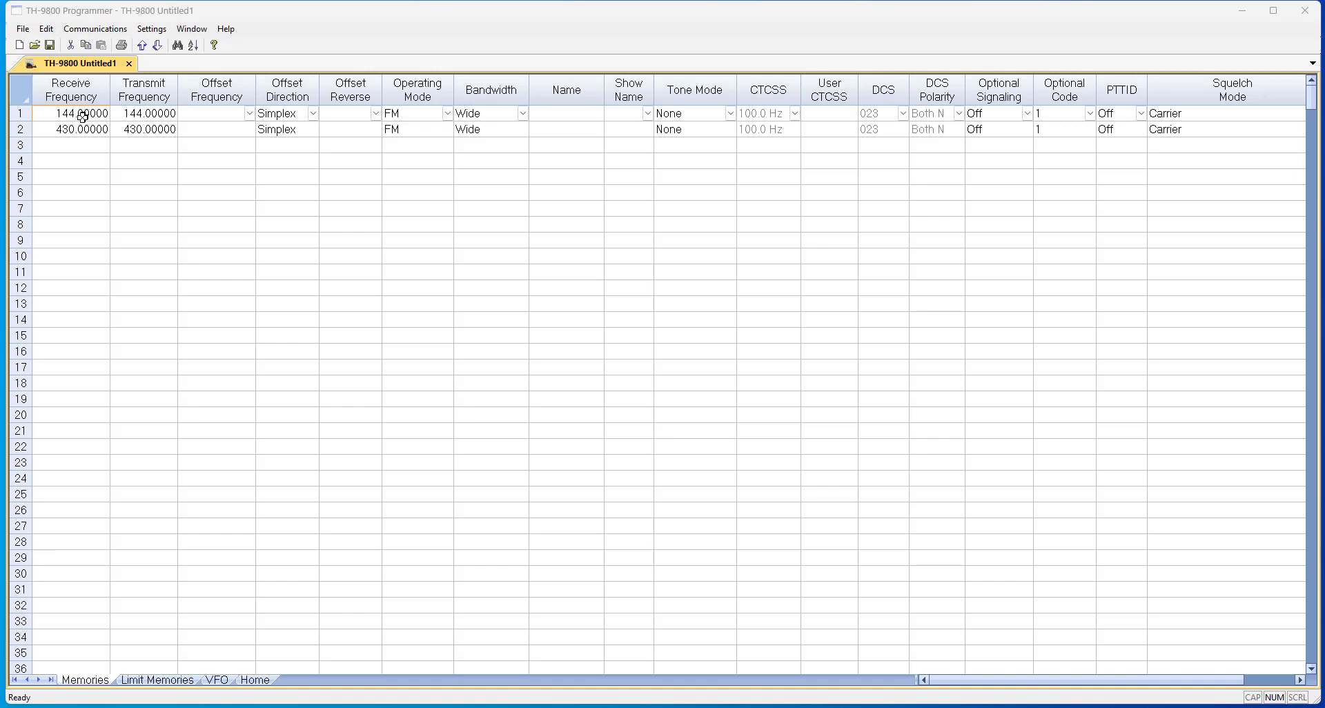
Enter receive frequencies of 445 MHz for memory channel 3 and 145 MHz for channel 4
left_click(79, 146)
type("445")
key("Return")
type("145")
key("Return")
Try to enter 225 MHz as channel 5's receive frequency, and discard the entry
type("225")
key("Return")
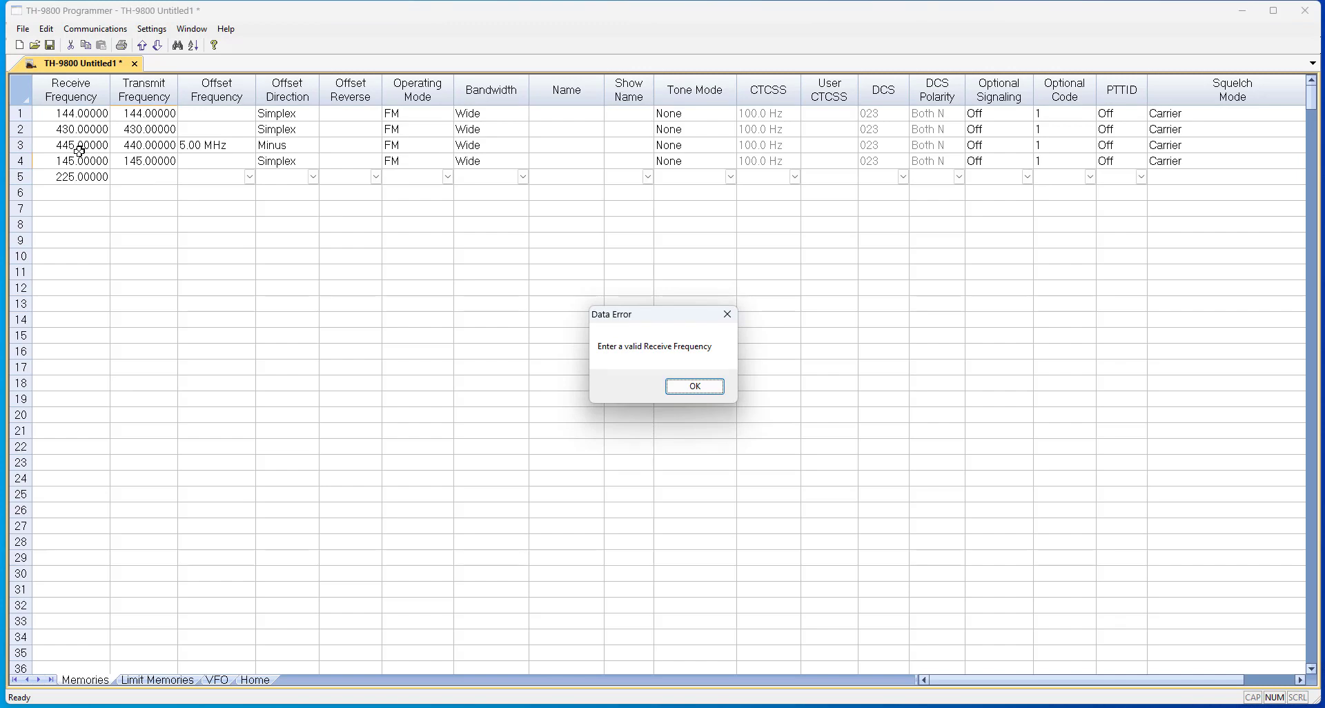
key("Return")
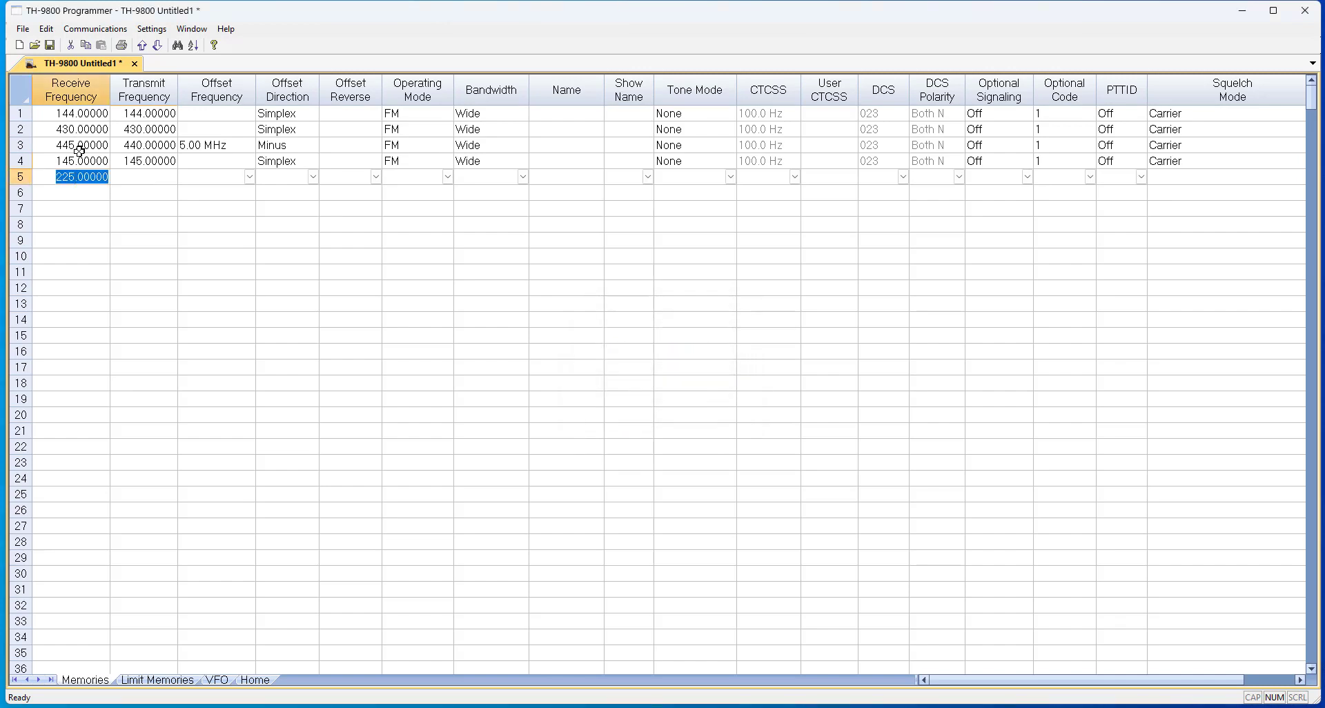
key("Escape")
key("Tab")
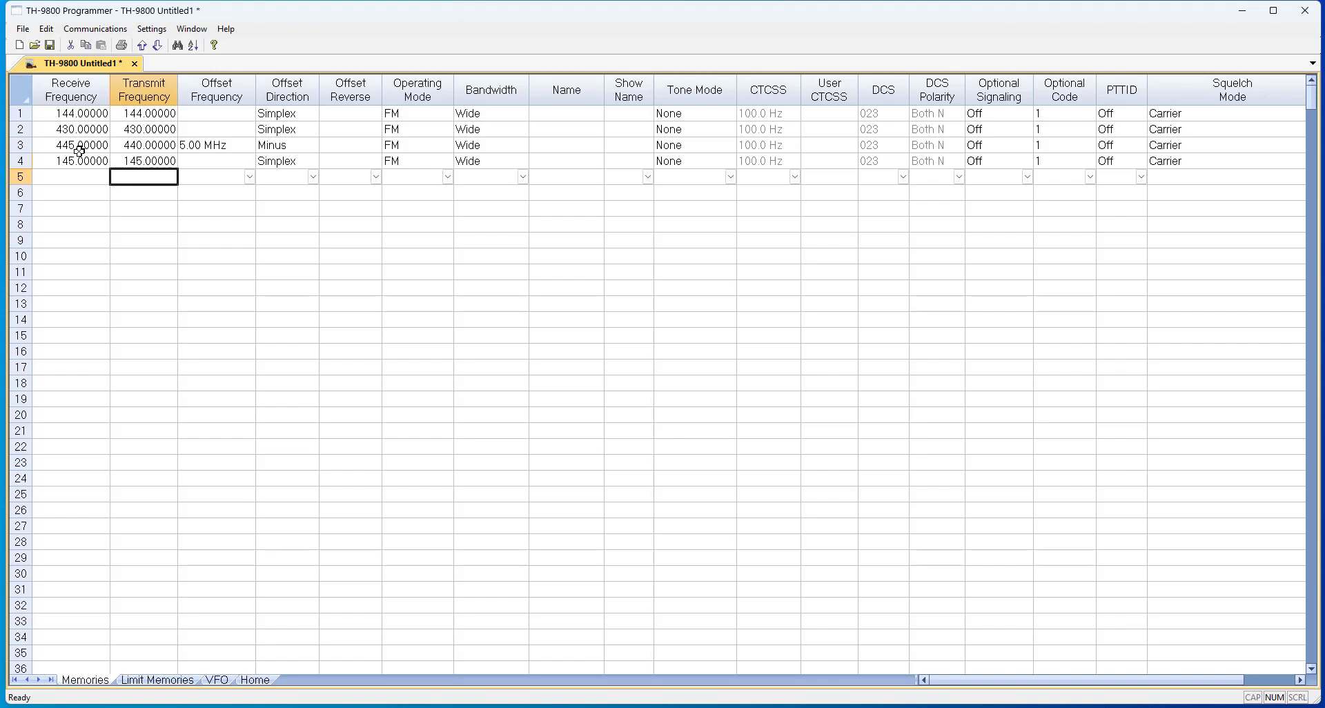
Create a new memory file and get the data from the connected radio into it
left_click(23, 29)
left_click(27, 44)
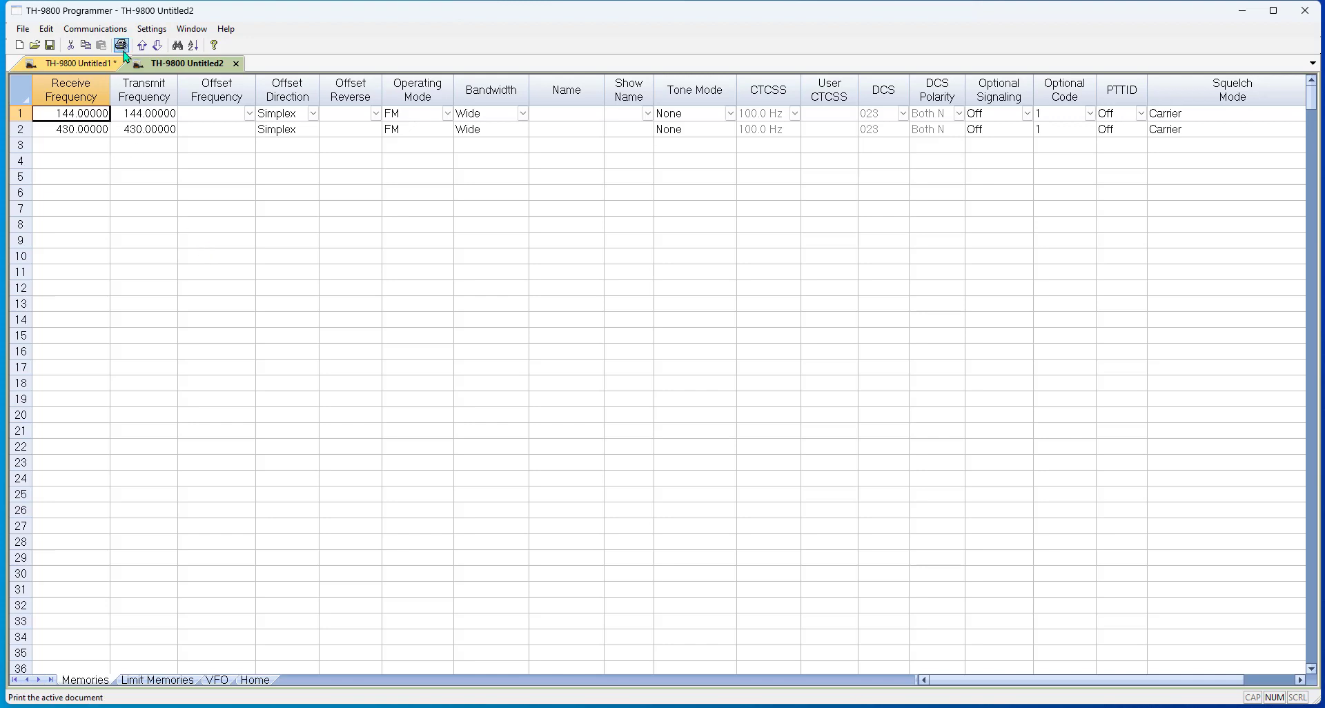
left_click(105, 29)
left_click(104, 44)
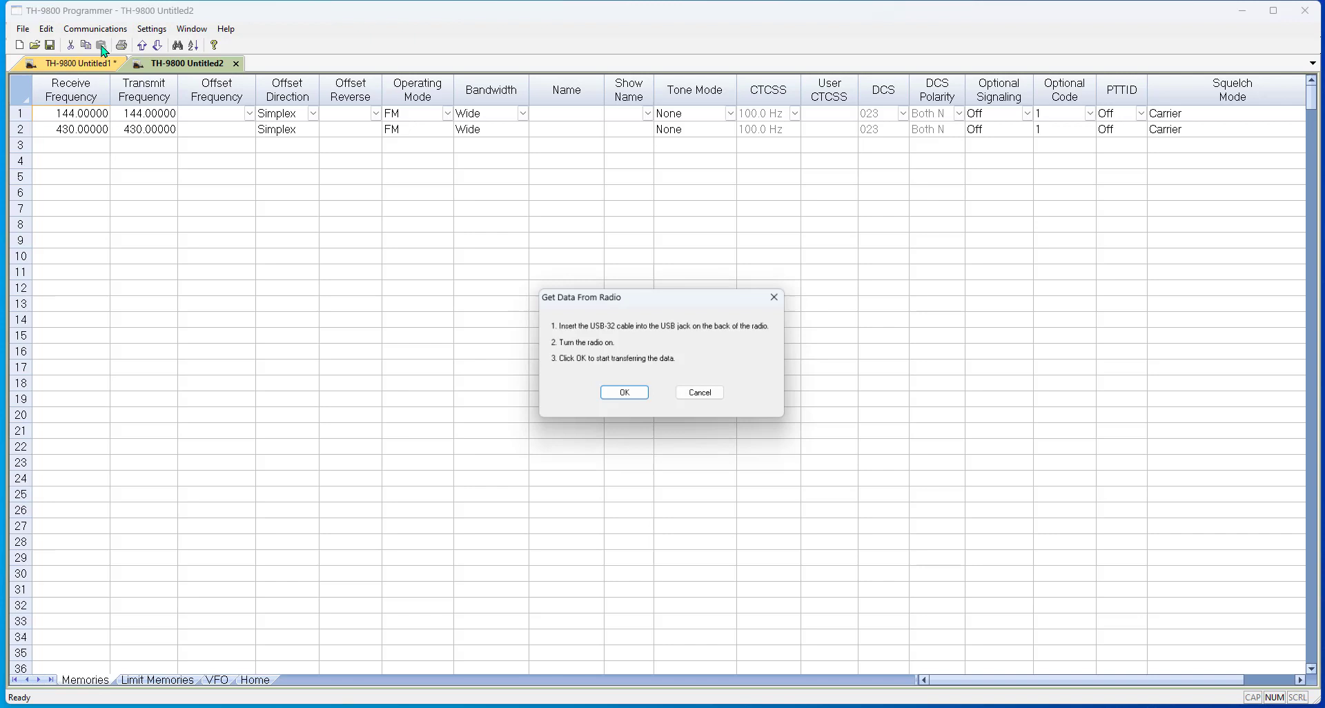
left_click(630, 399)
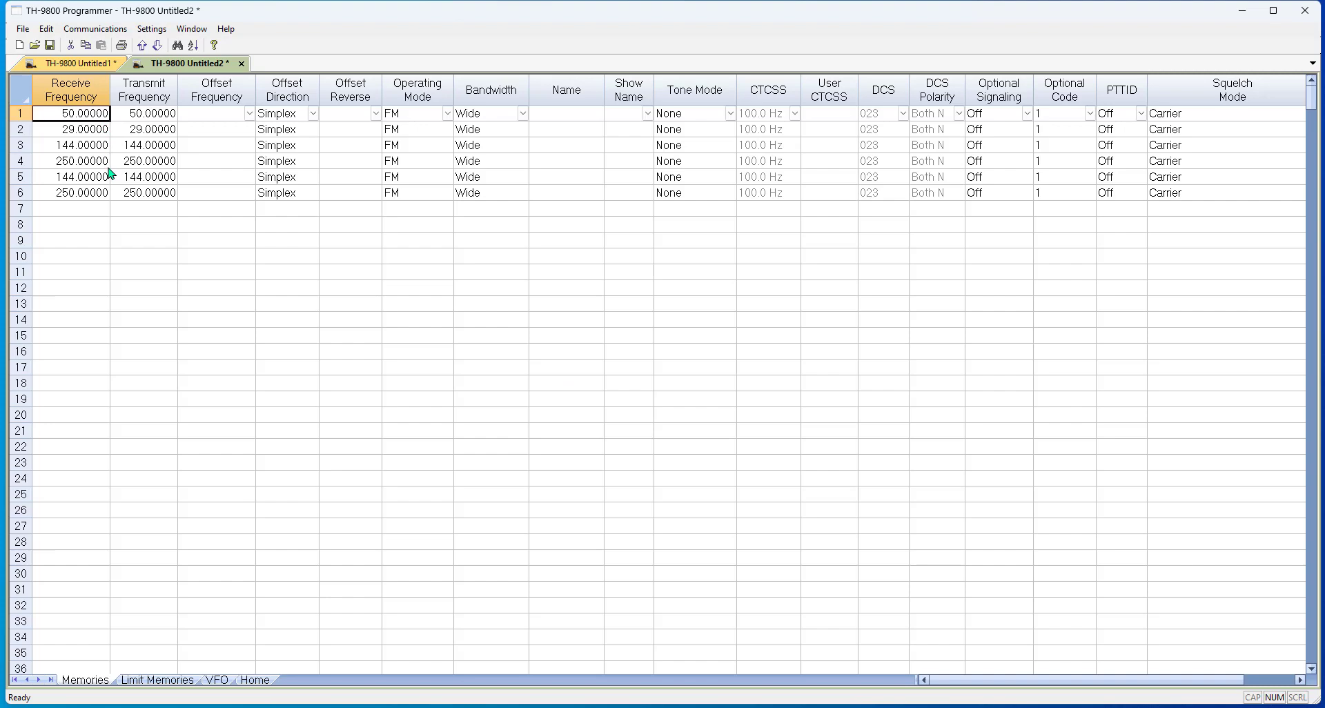
Try to enter 445 MHz as channel 7's receive frequency in the second file, and clear the entry
left_click(93, 215)
type("445.00000")
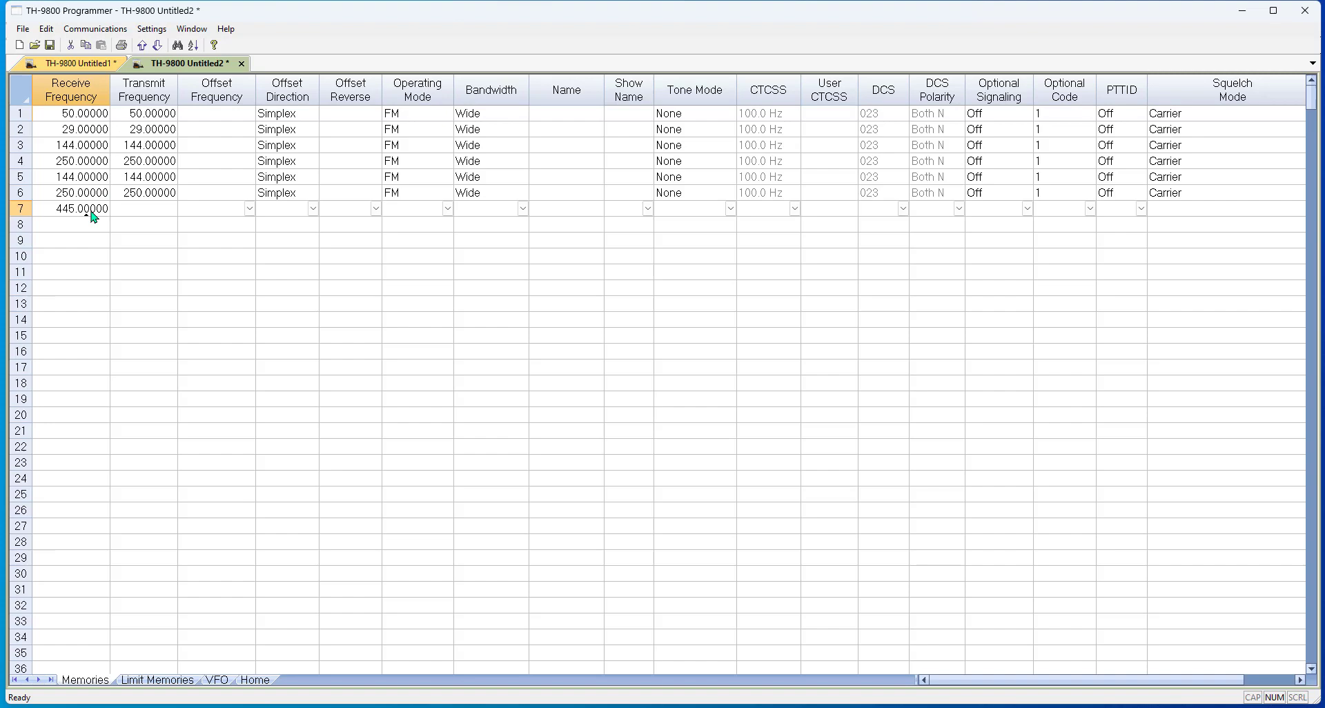
key("Return")
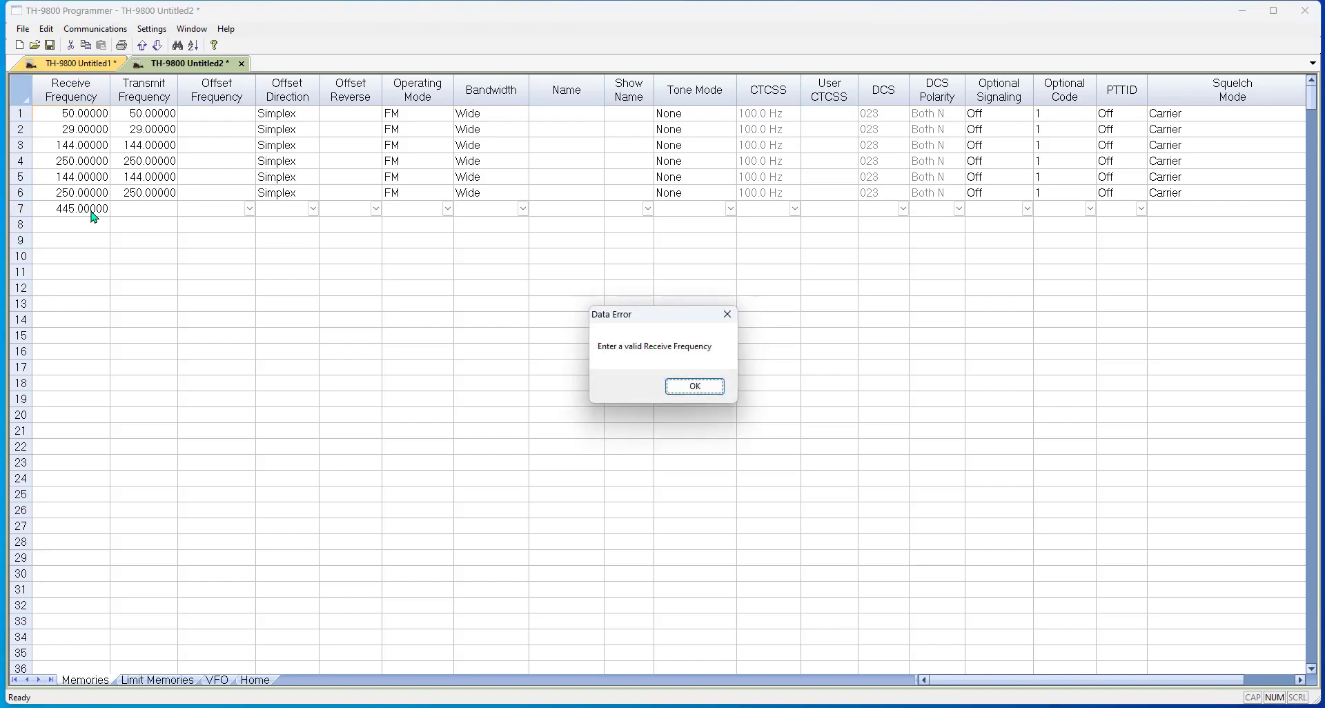
key("Return")
key("BackSpace")
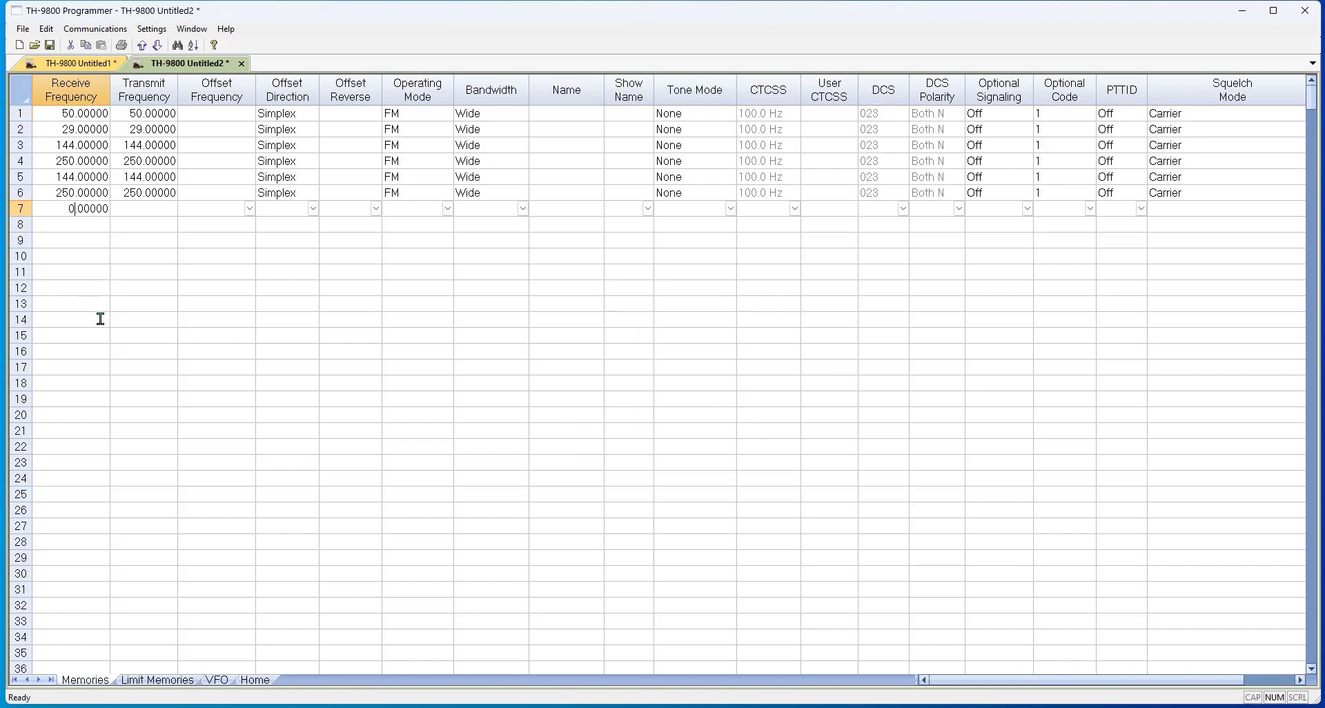
Create a third memory file, try 445 MHz as channel 3's receive frequency, and clear the entry
left_click(20, 29)
left_click(25, 44)
left_click(80, 148)
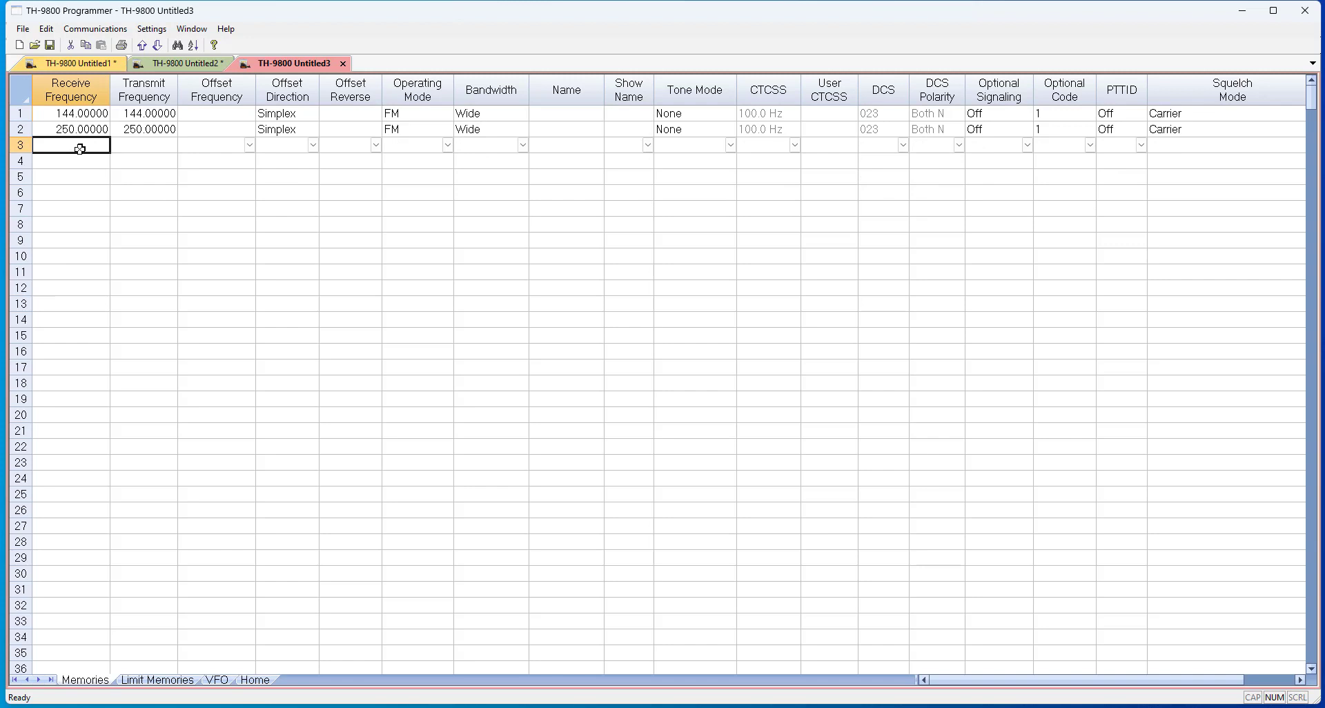
type("445")
key("Return")
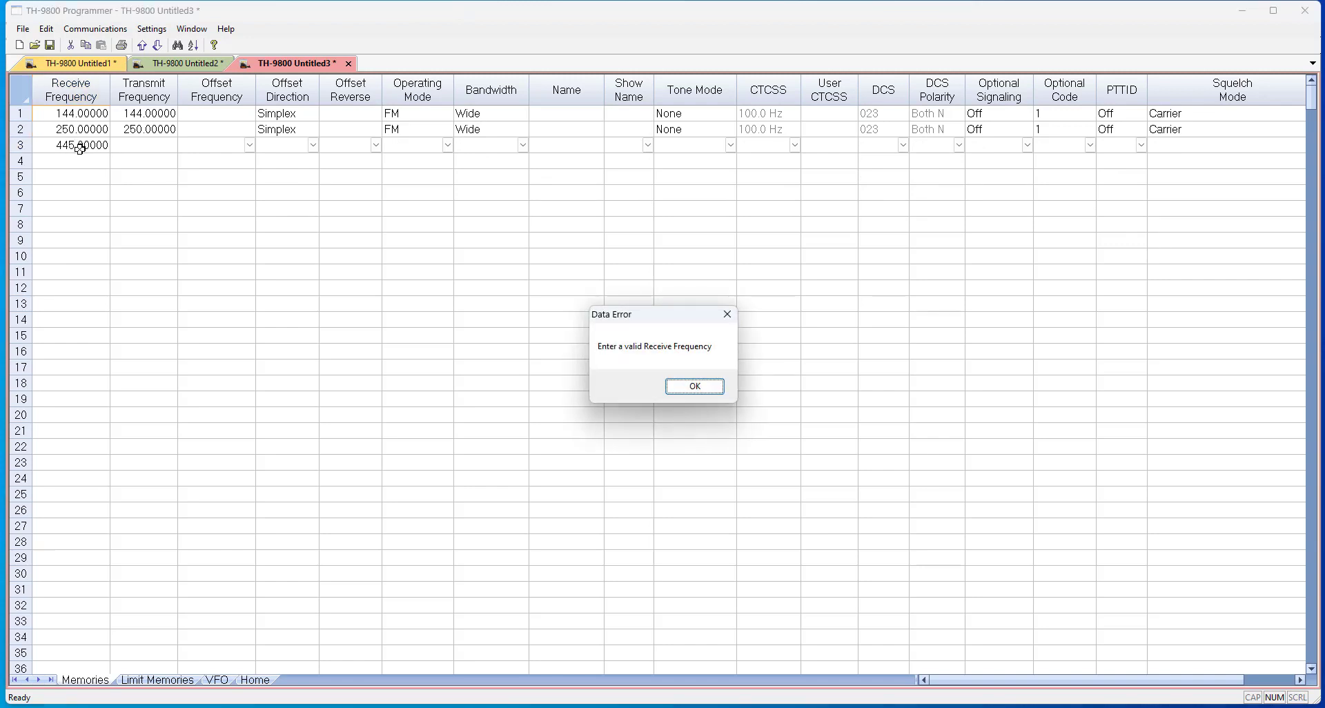
key("Return")
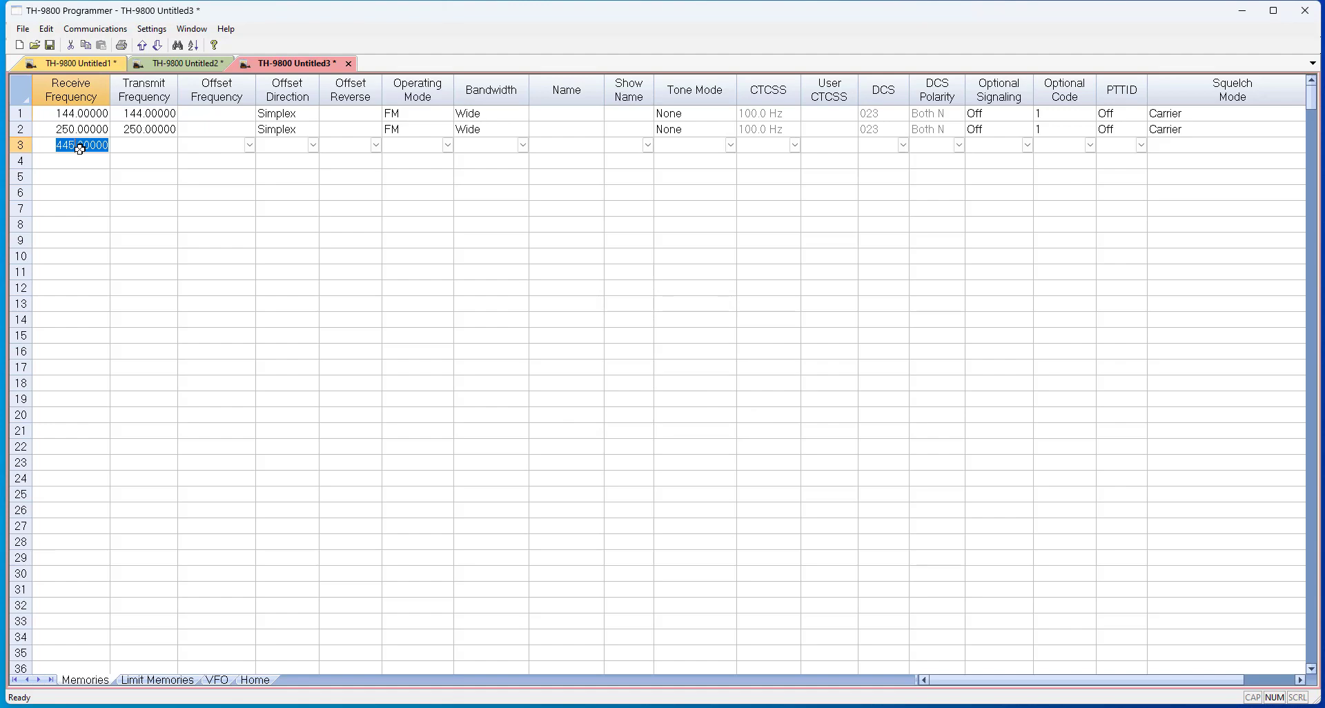
key("Delete")
Return to the first file and try to send its data to the radio without the factory image
left_click(154, 64)
left_click(82, 64)
left_click(76, 175)
key("Tab")
left_click(83, 30)
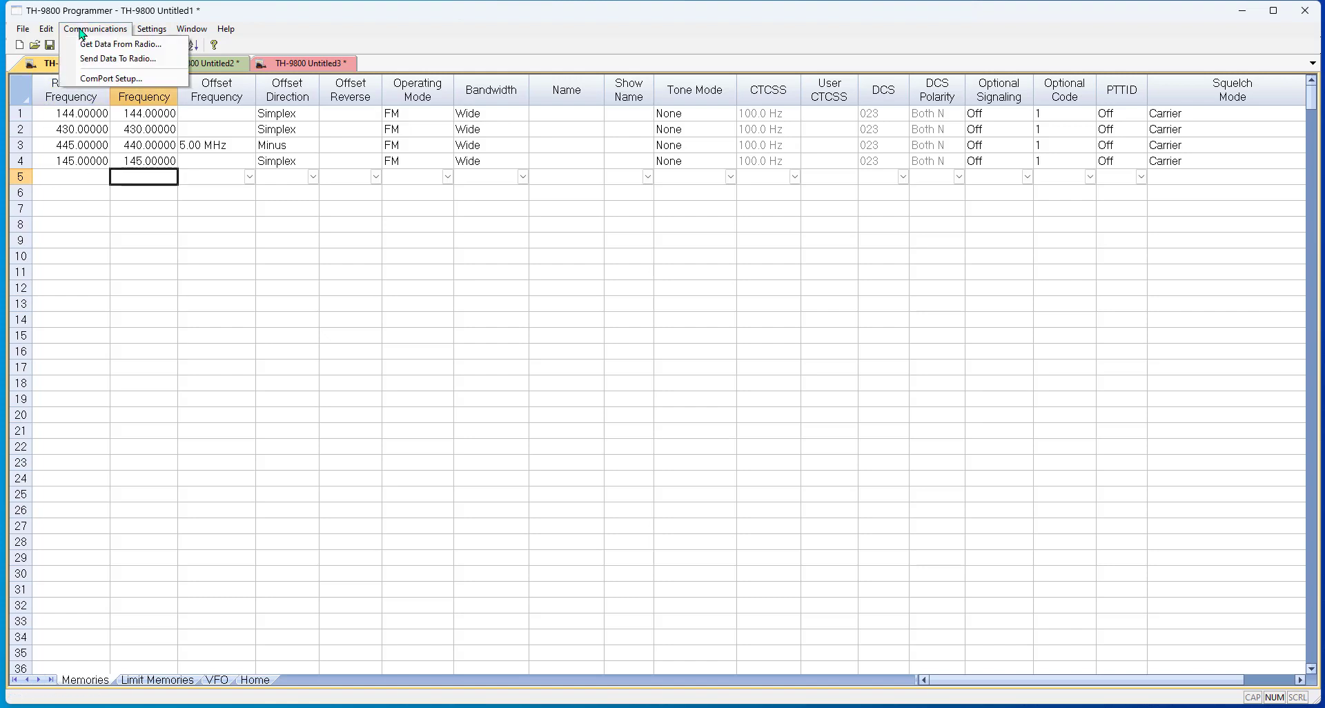
left_click(100, 60)
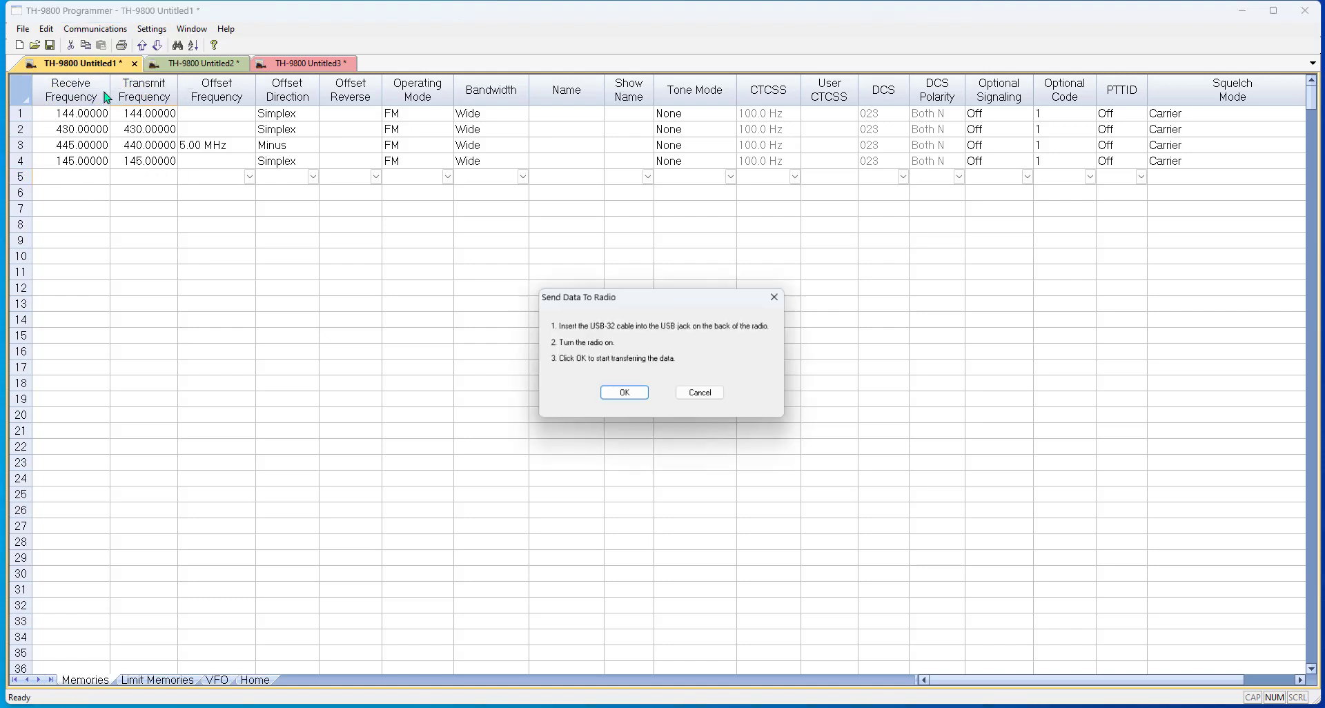
left_click(637, 396)
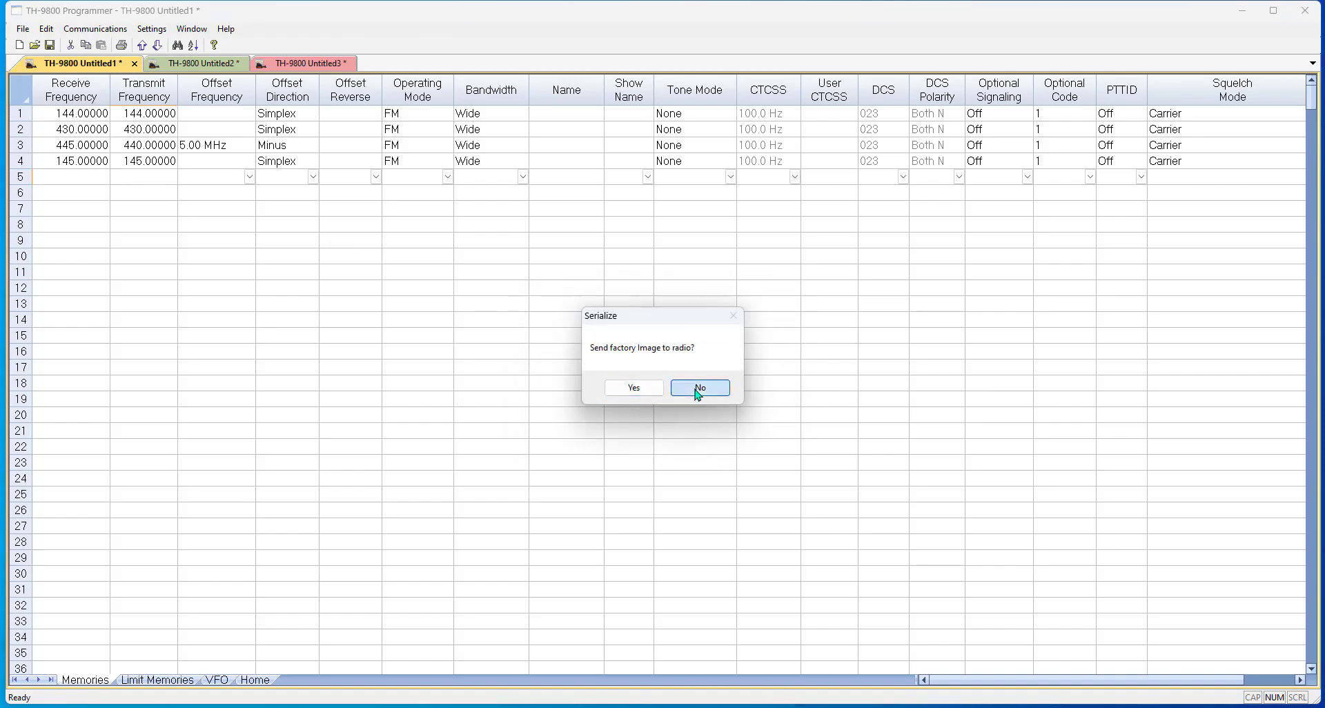
left_click(637, 389)
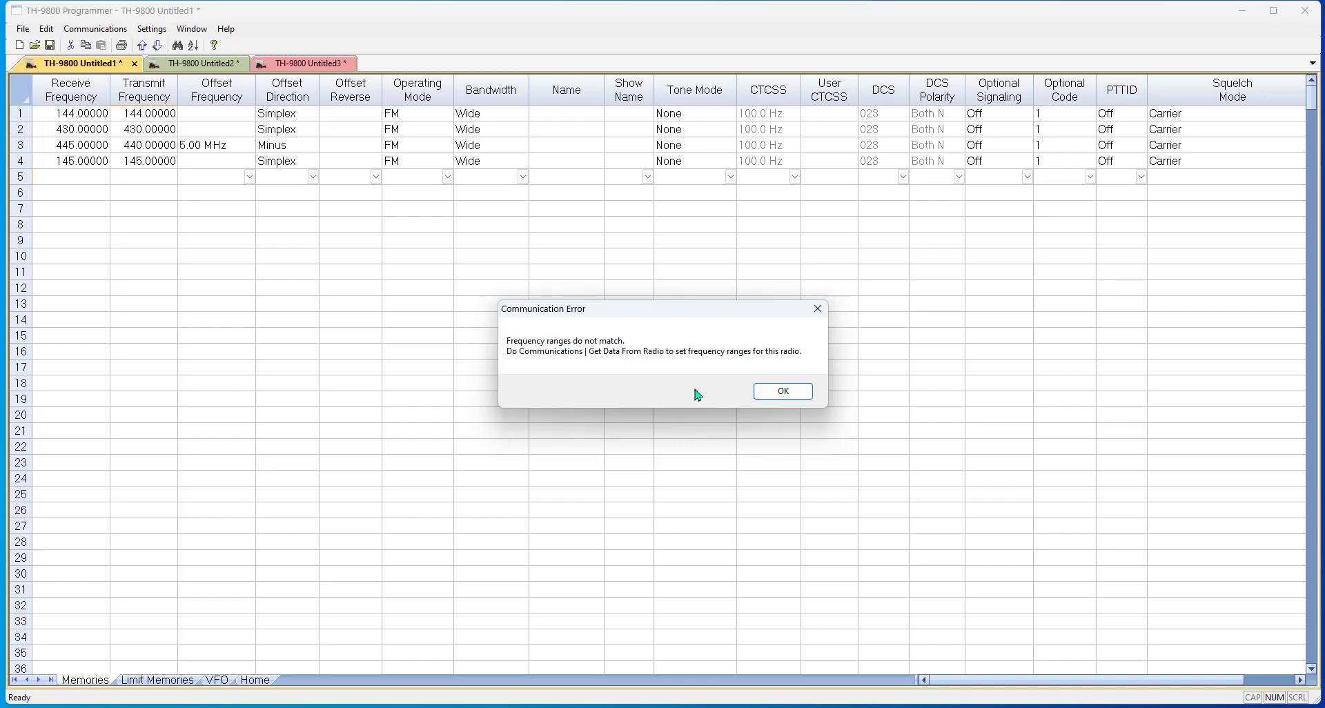
key("Return")
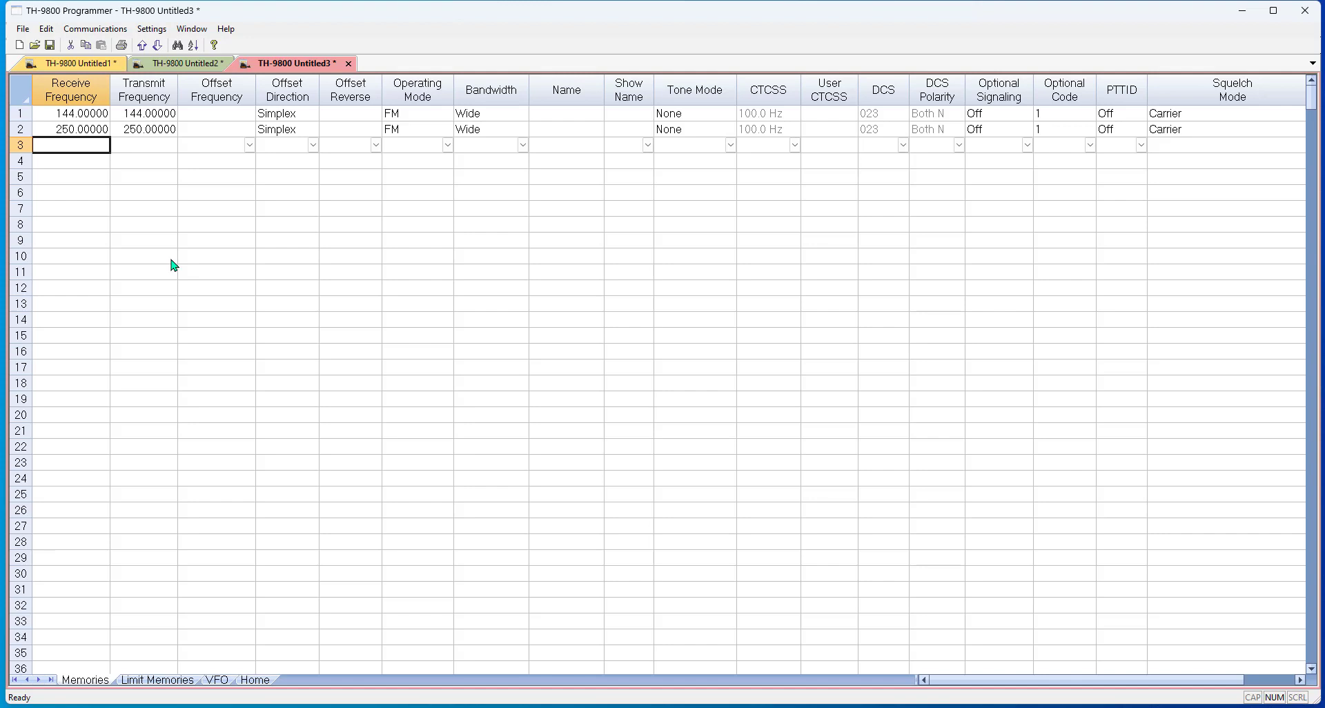
left_click(226, 28)
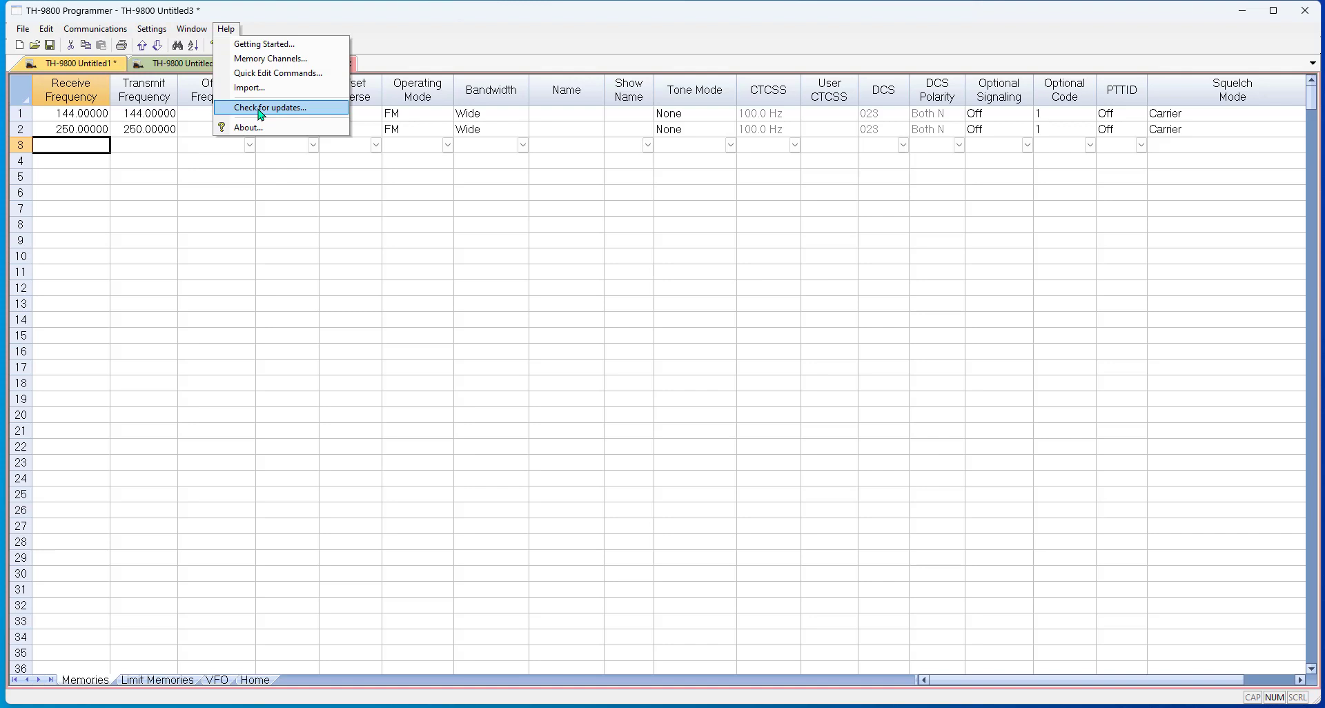
left_click(476, 49)
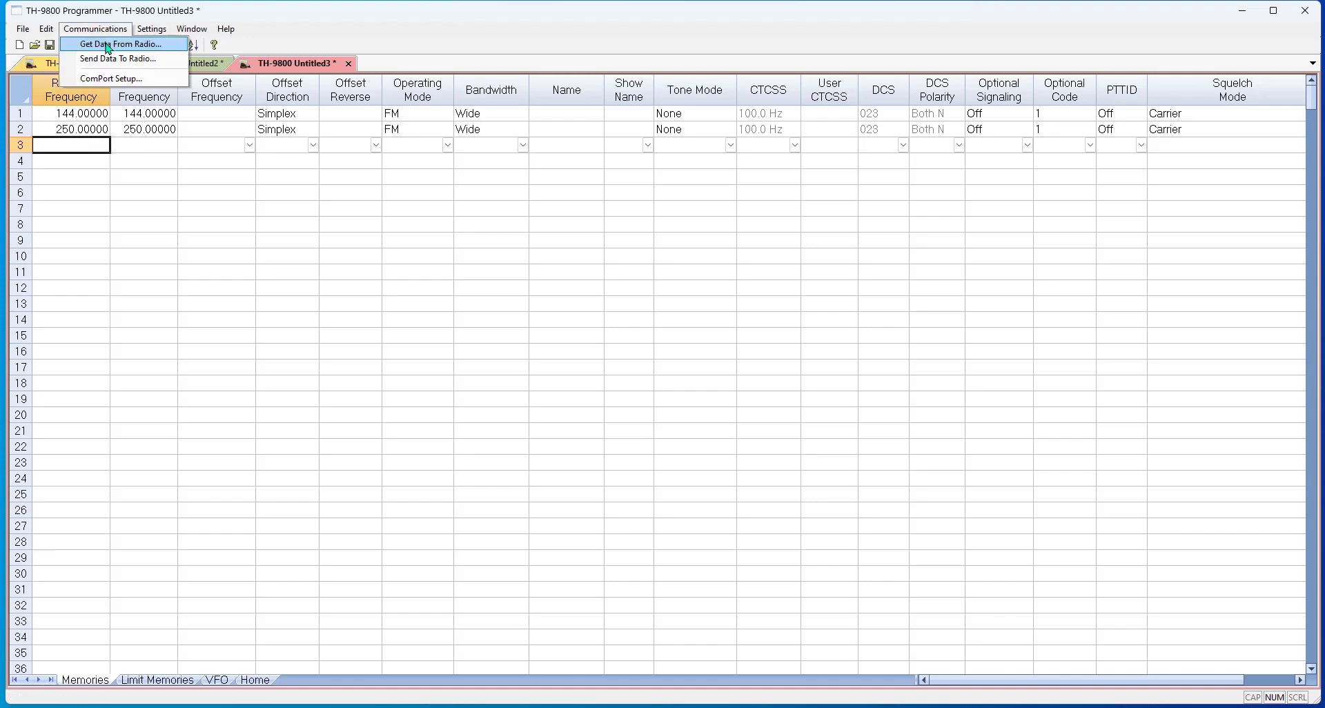
Get the data from the radio into the third file, overwriting its contents
left_click(108, 46)
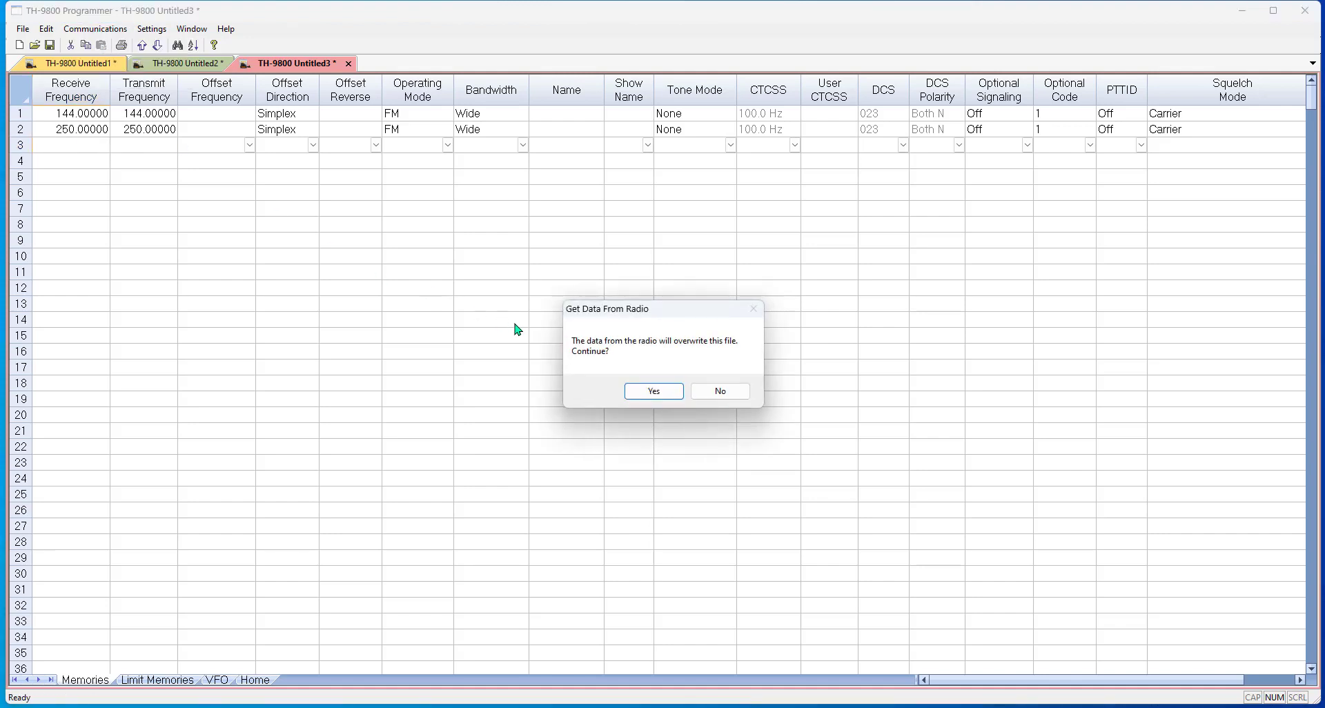
left_click(669, 390)
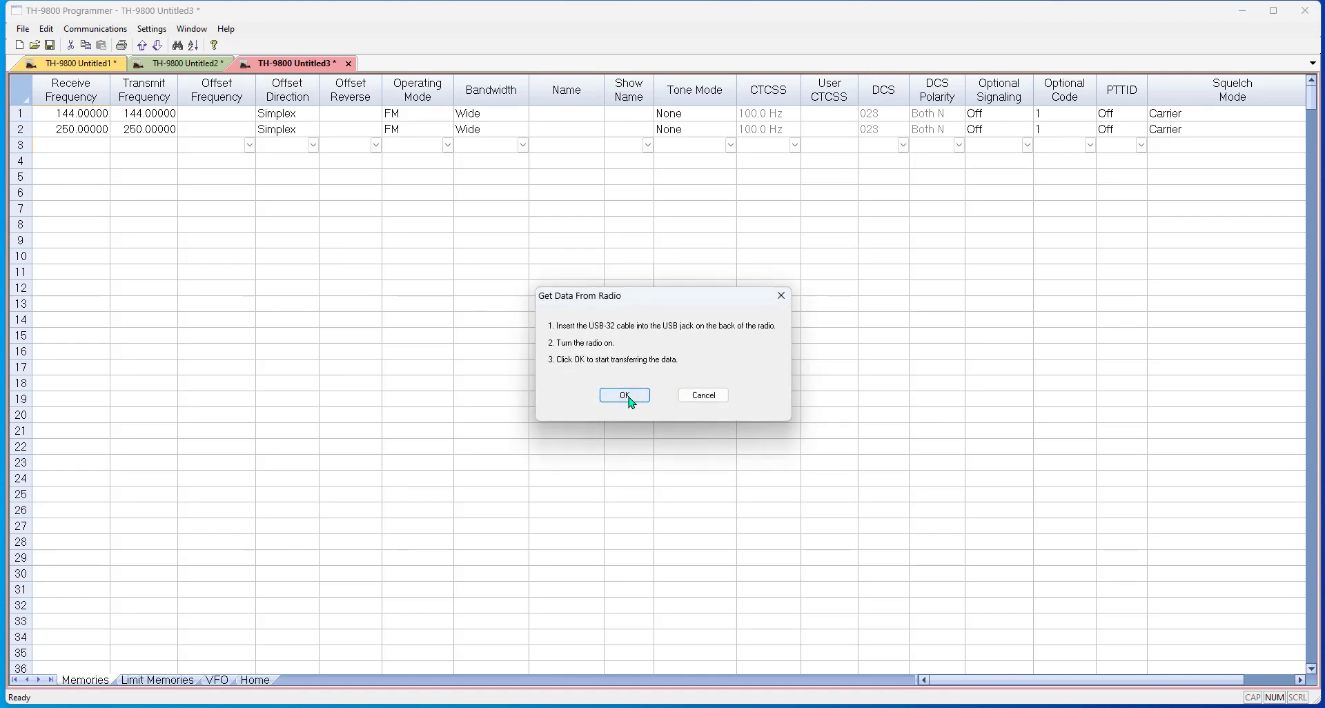
left_click(636, 394)
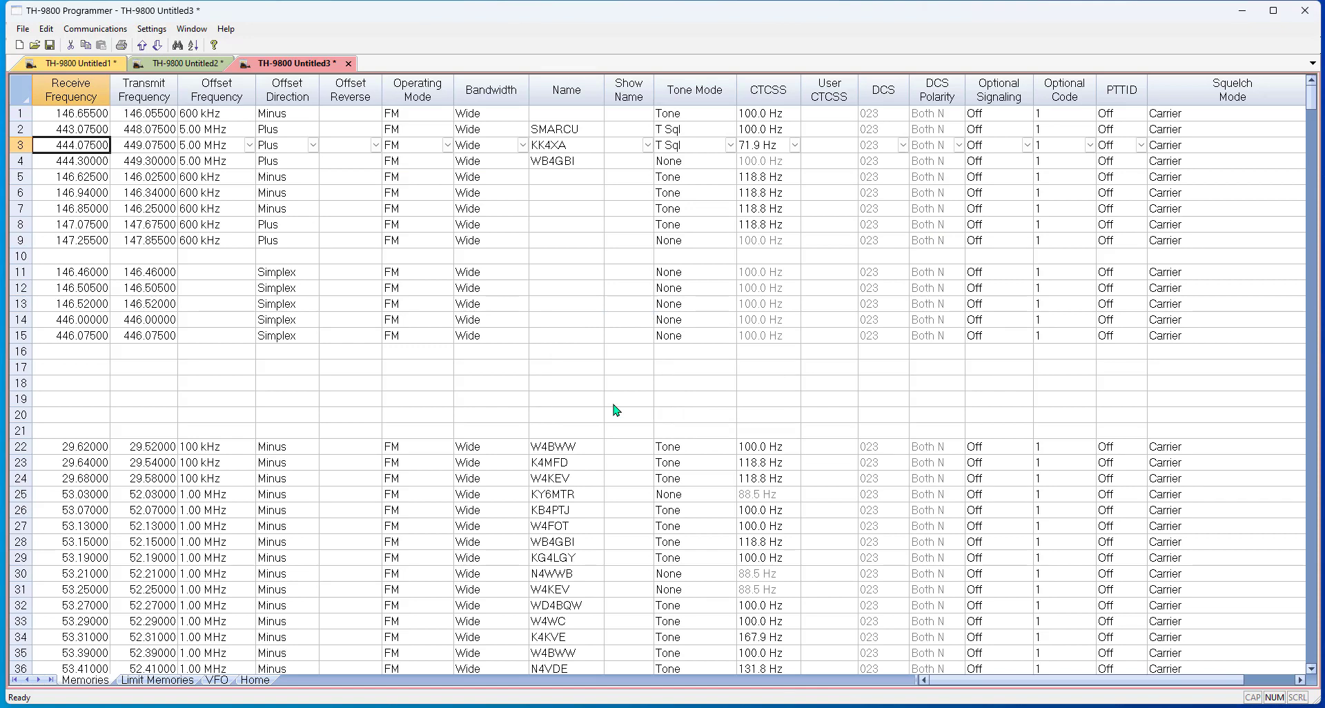
In the first file, set memory channel 5's receive frequency to 446.75 MHz
left_click(49, 66)
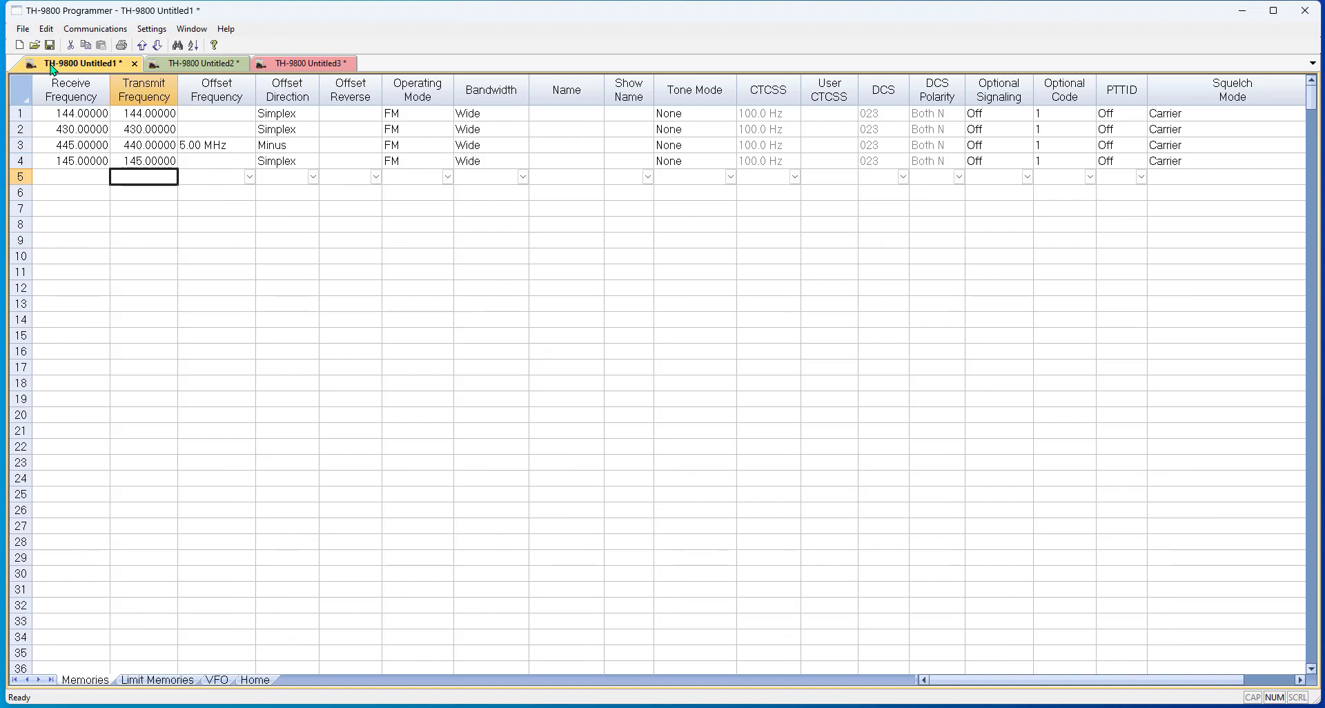
left_click(62, 176)
type("144.75")
key("Tab")
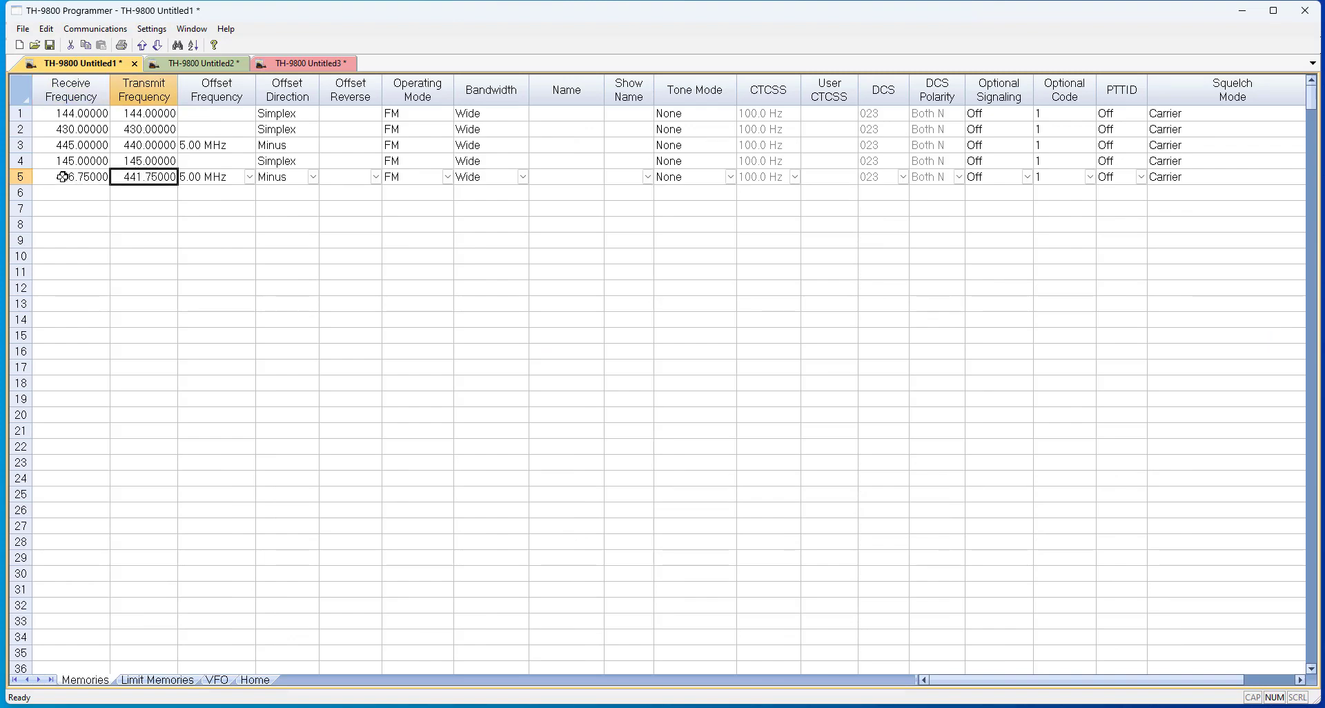
Send the first file's data to the radio, declining to send the factory image
left_click(95, 28)
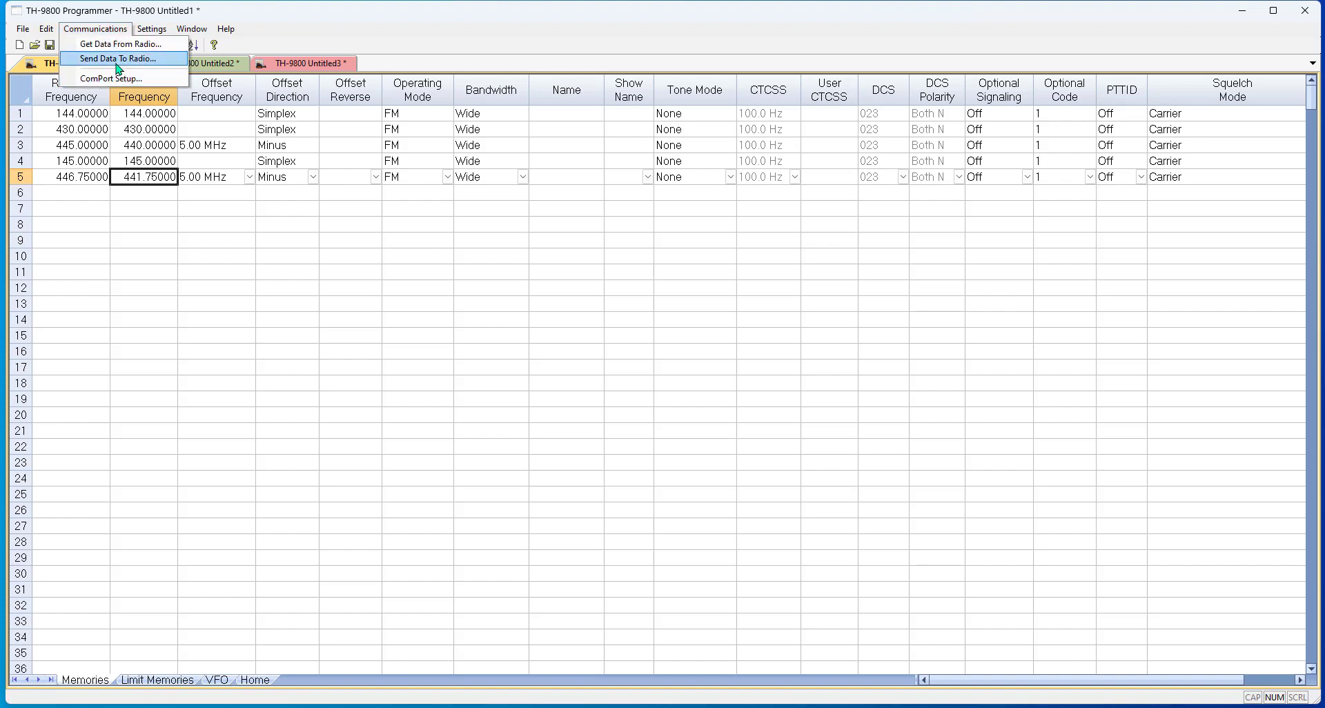
left_click(119, 69)
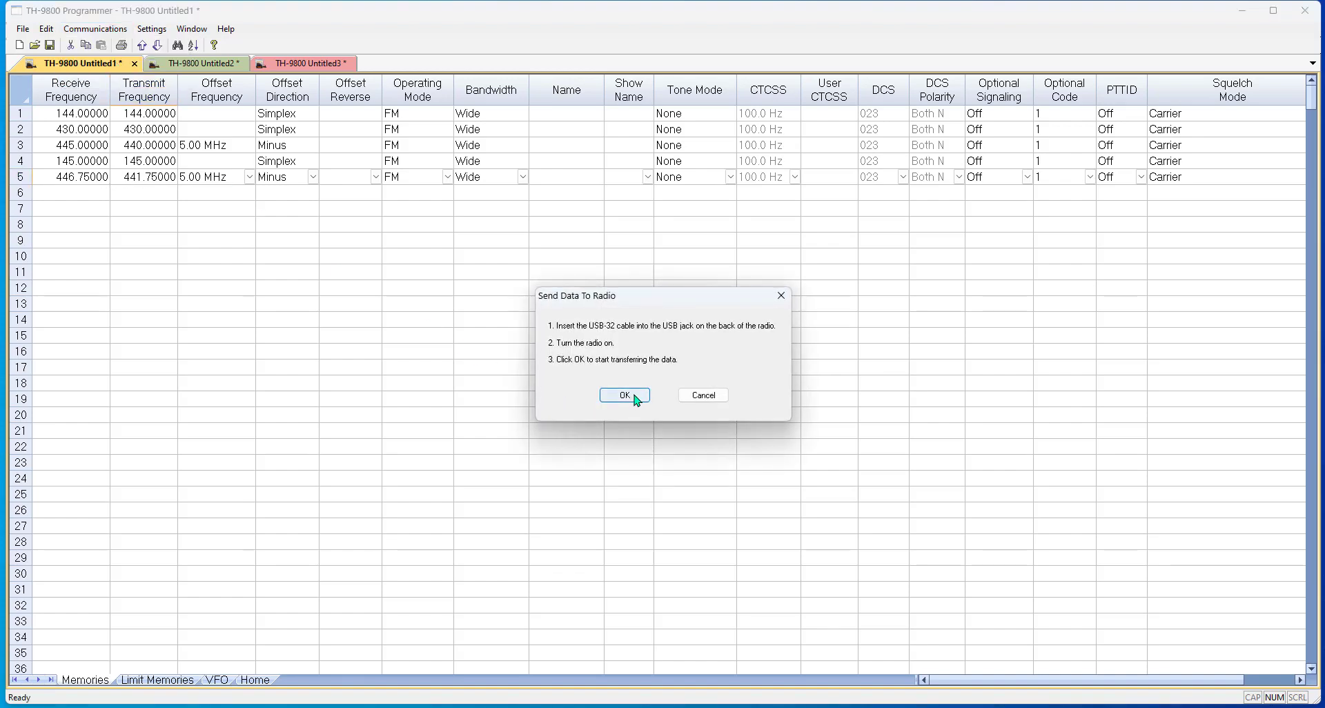
left_click(636, 398)
left_click(708, 390)
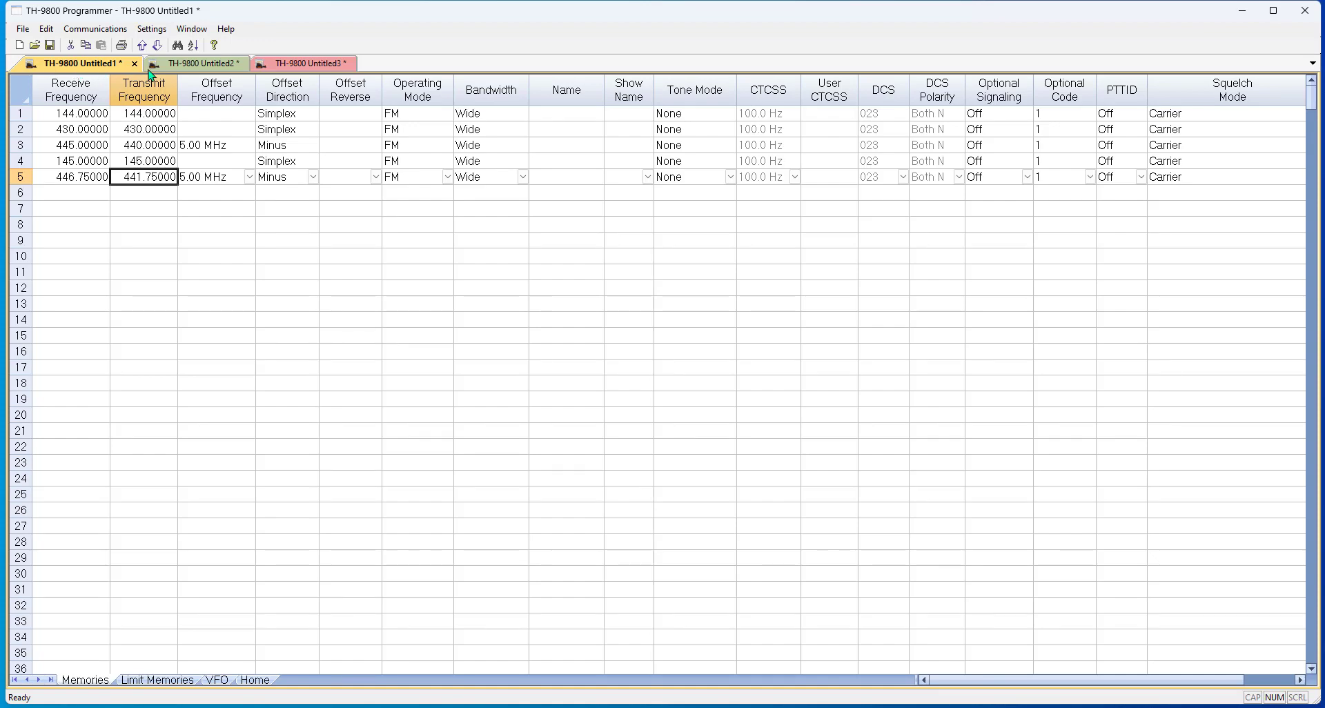
Save the first file as "440MHz First File" in the TH-9800 Programmer folder
left_click(23, 29)
left_click(22, 117)
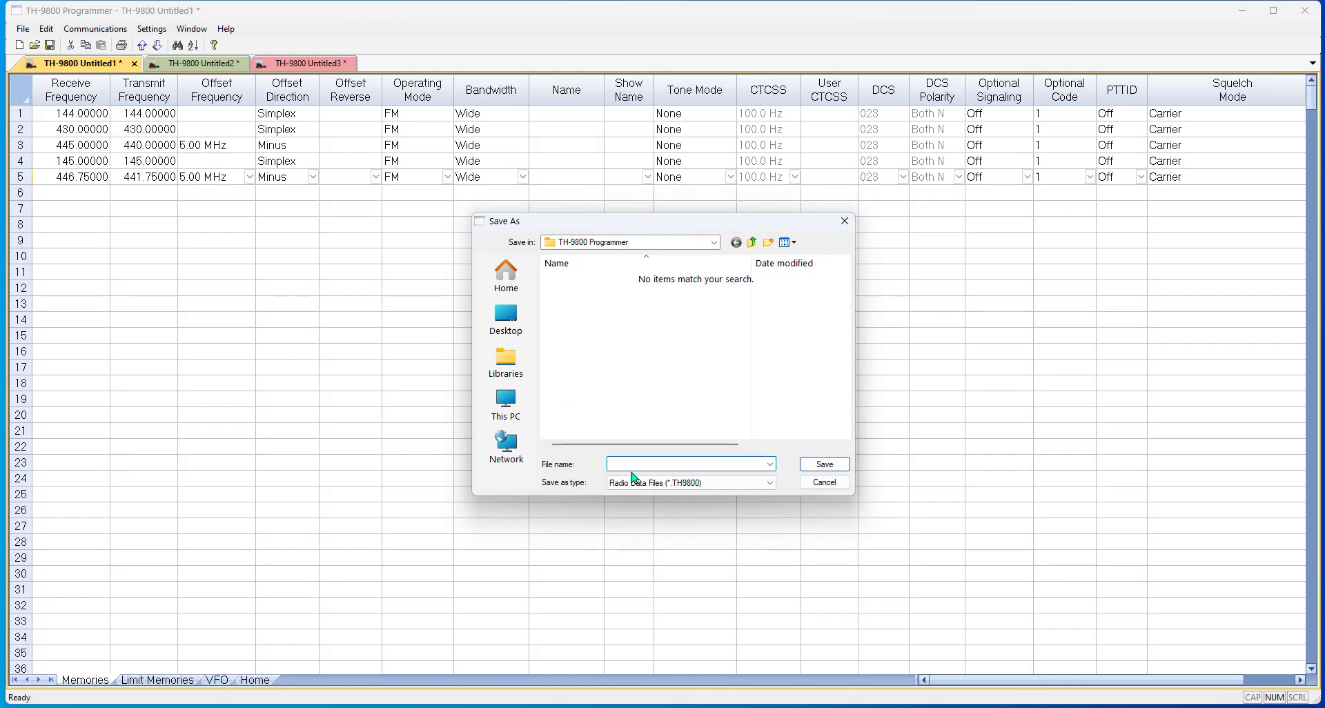
type("440MHz First File")
key("Return")
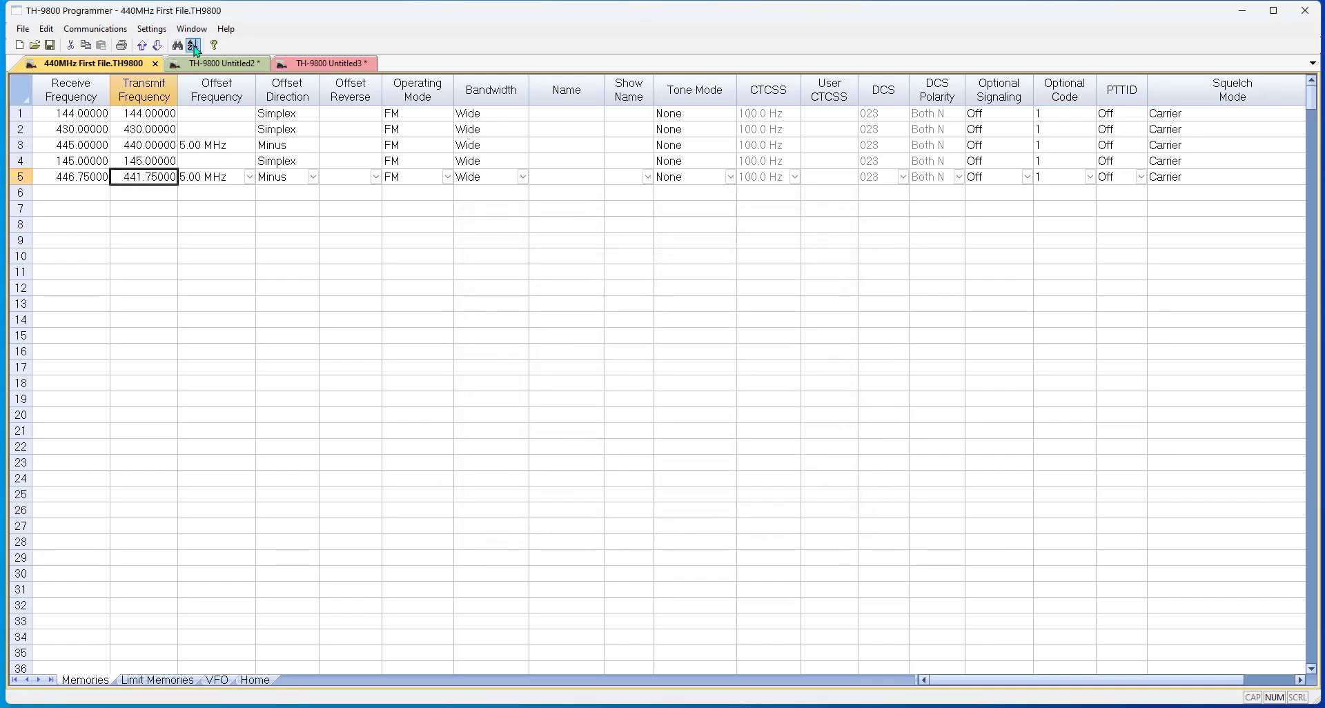
Save the second file as "220MHz First File" in the TH-9800 Programmer folder
left_click(210, 63)
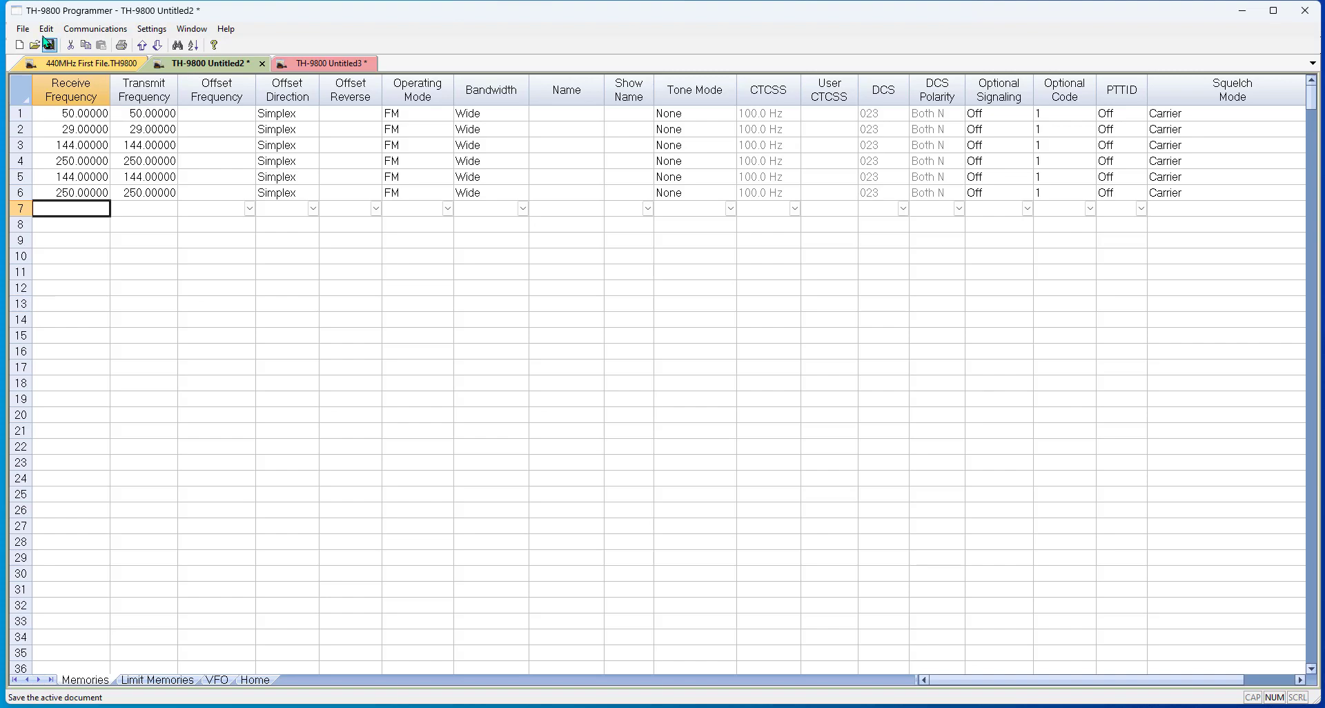
left_click(22, 29)
left_click(48, 118)
type("220MH")
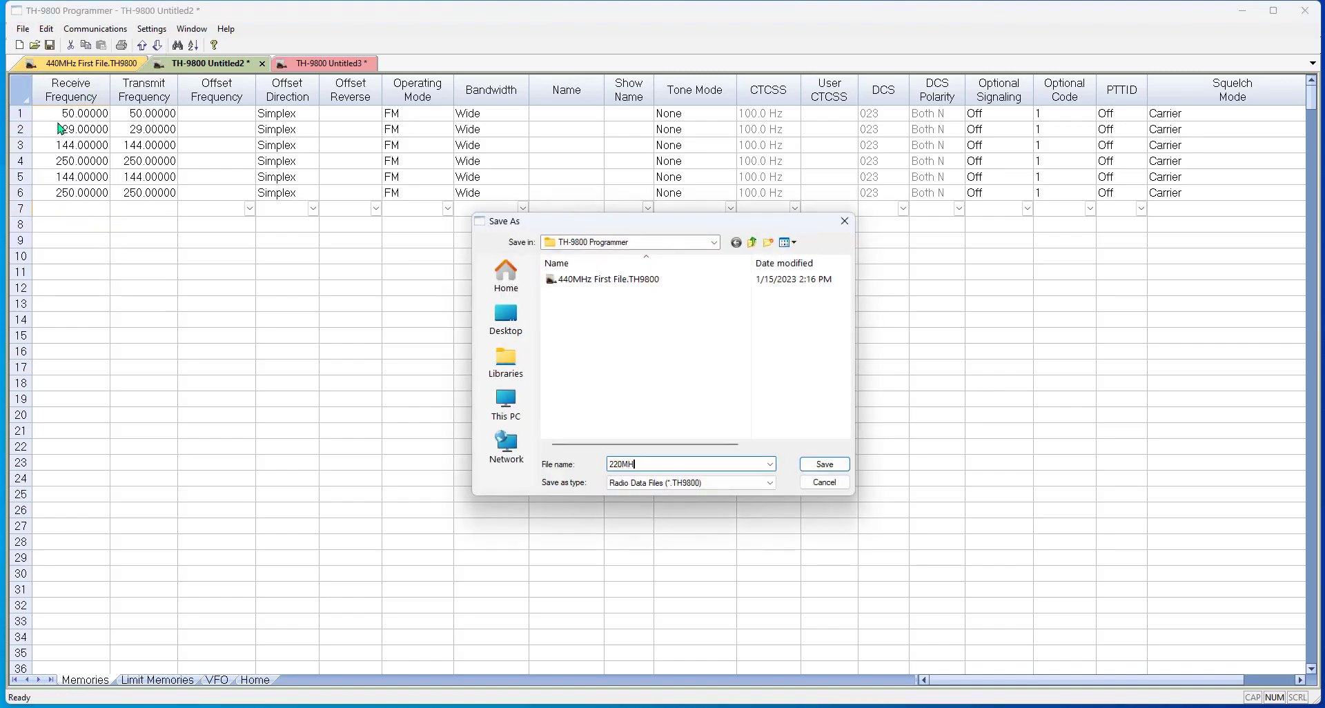
type("z First File")
key("Return")
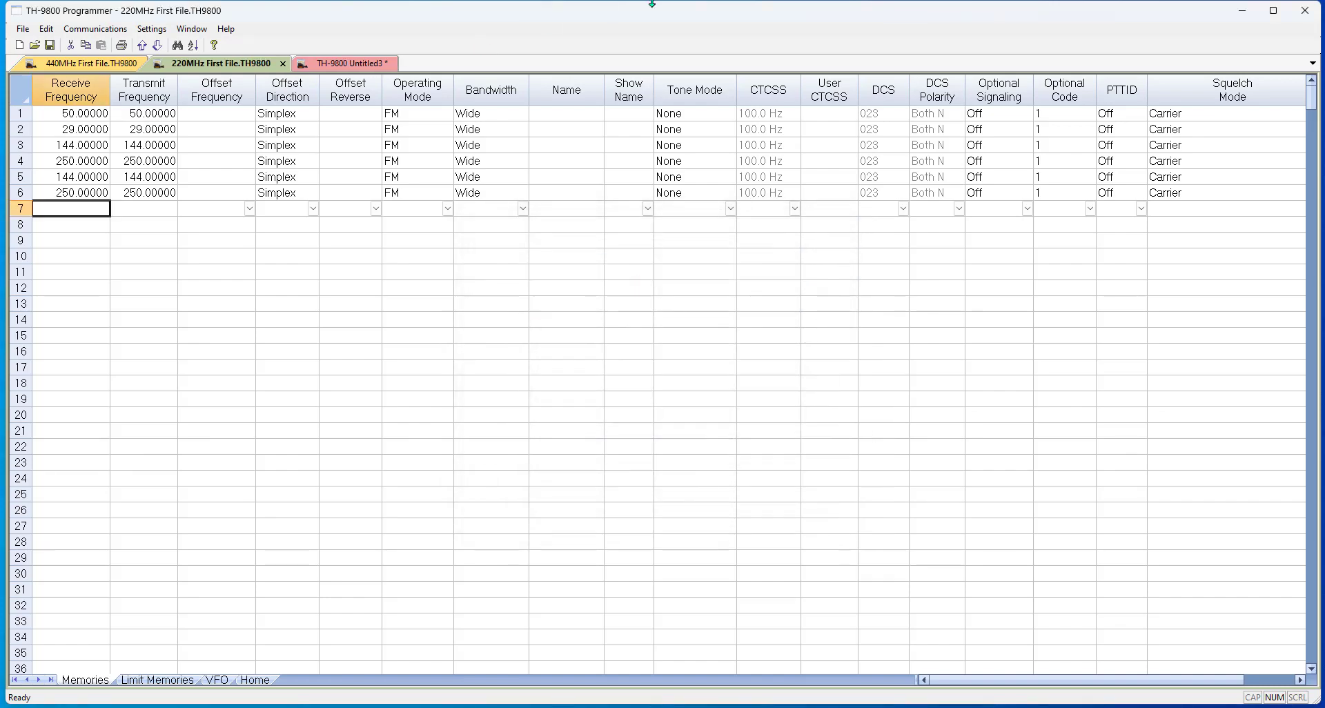
Save the untitled third file as "440MHz Oriignal Read" in the TH-9800 Programmer folder
left_click(337, 64)
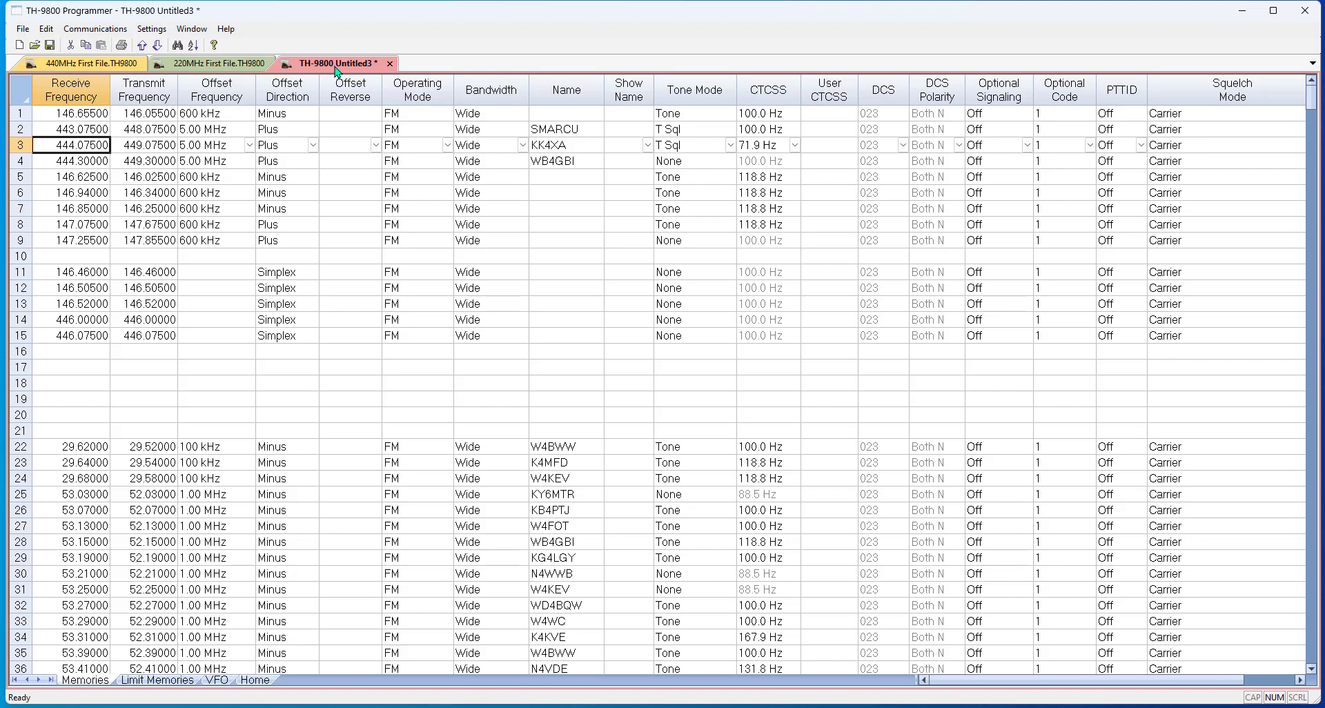
left_click(23, 29)
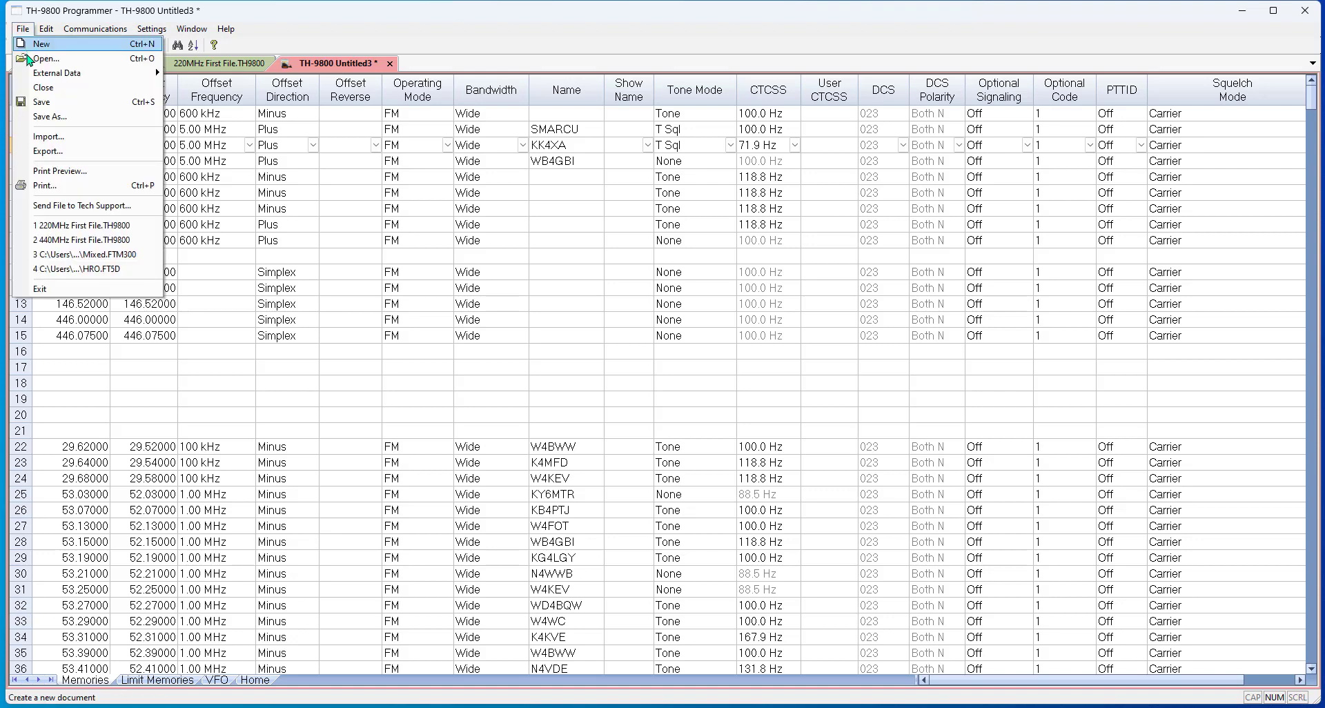
left_click(31, 117)
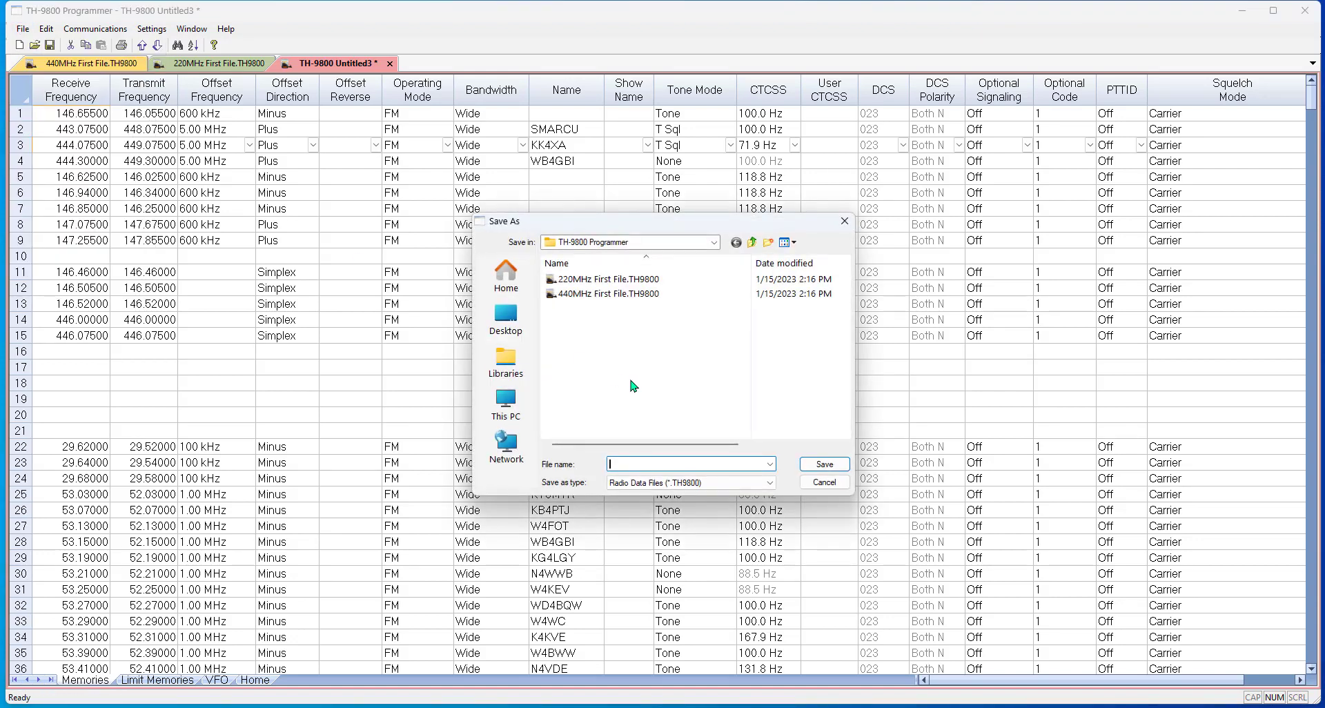
type("440MHz Orignal Read")
key("Return")
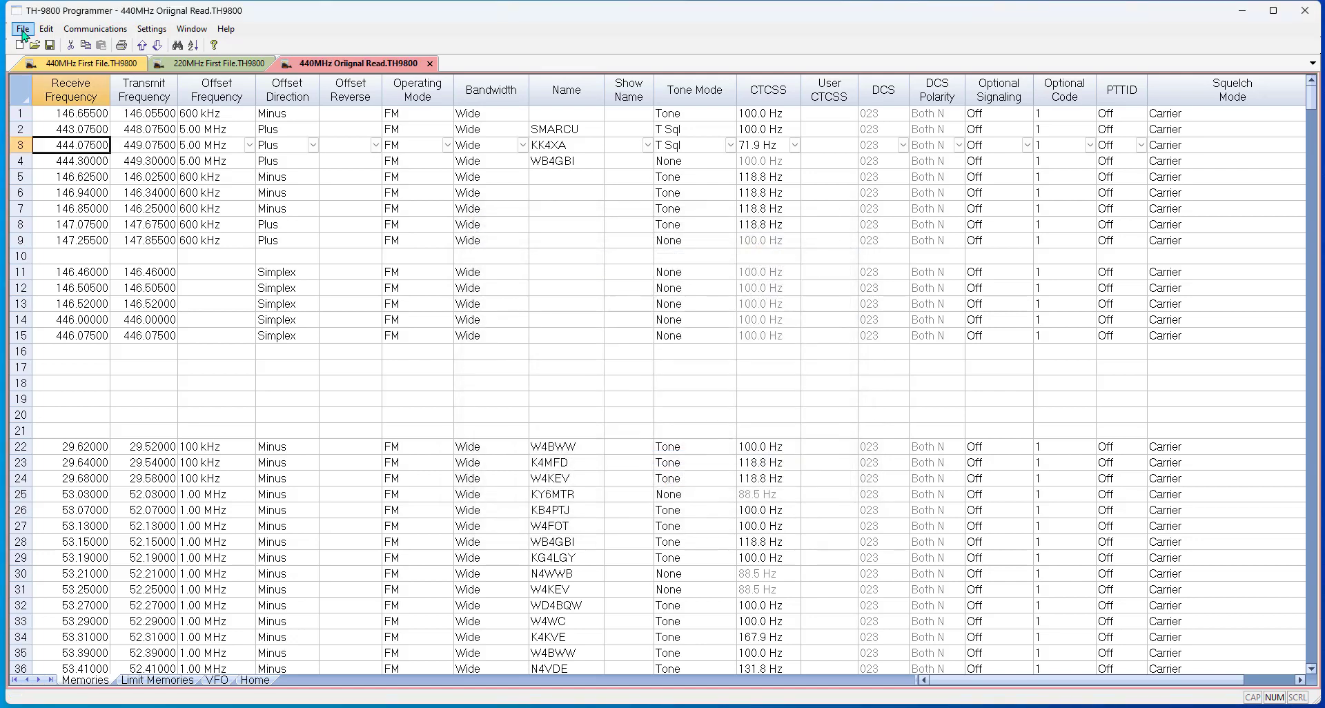
Create a new file for the 29MHz / 50MHz / 146MHz / 440MHz radio model
left_click(23, 31)
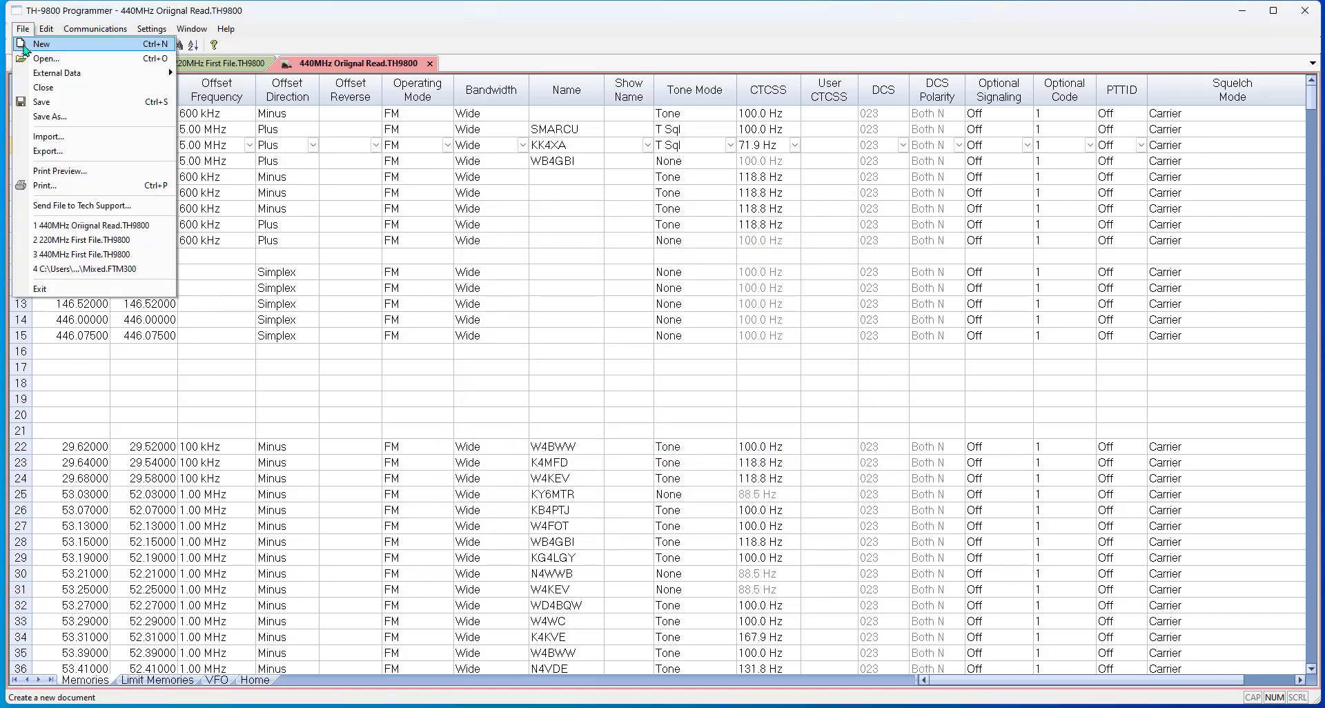
left_click(40, 44)
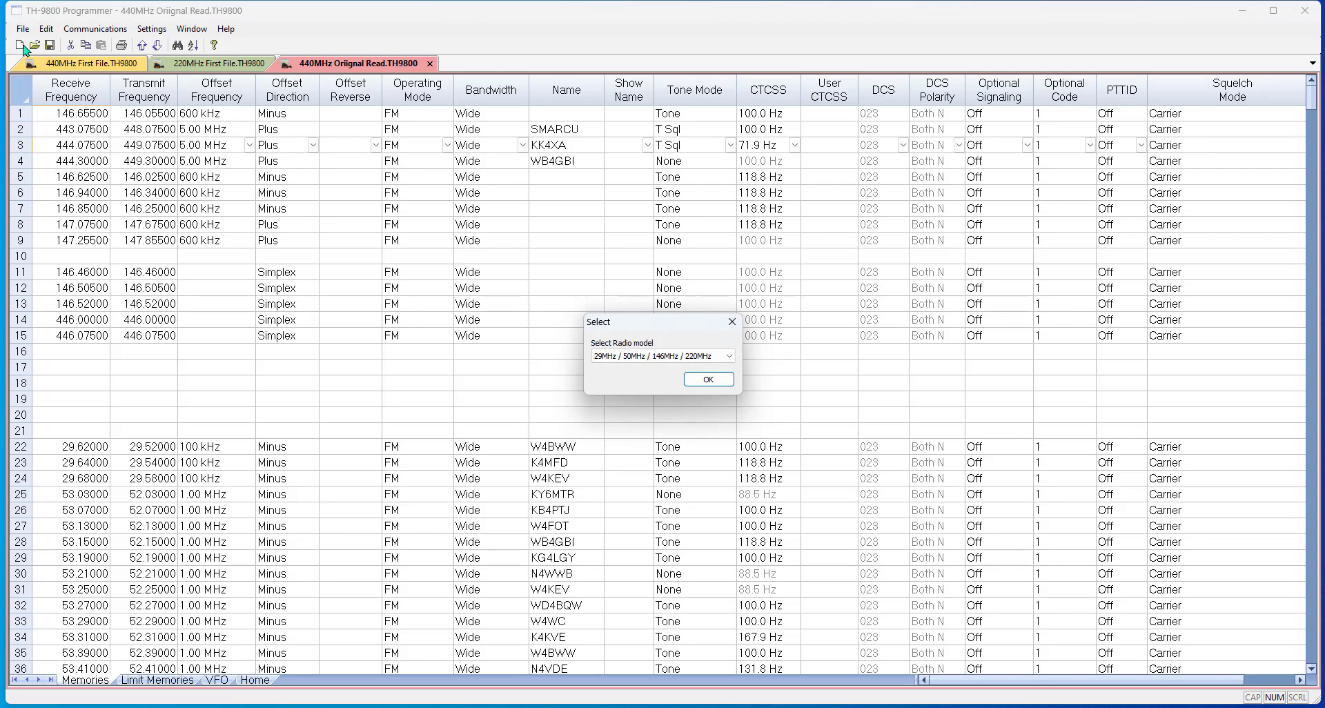
left_click(729, 356)
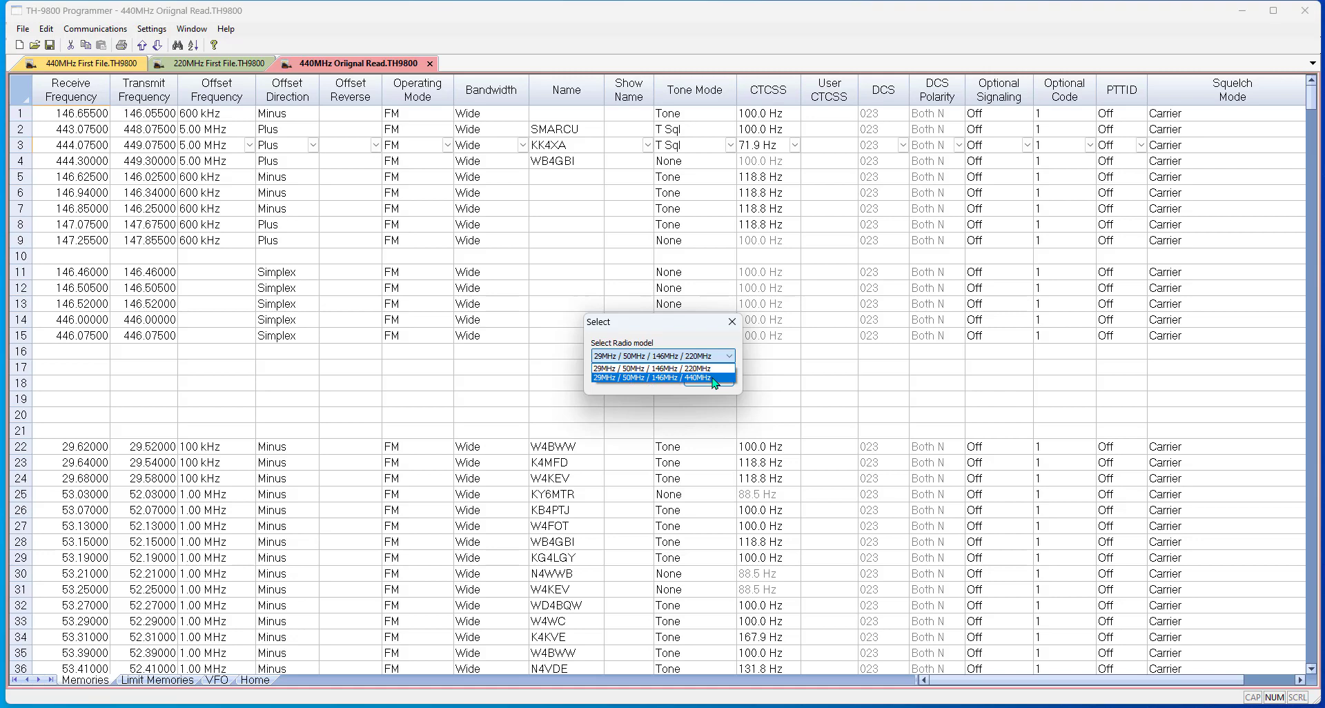
left_click(712, 377)
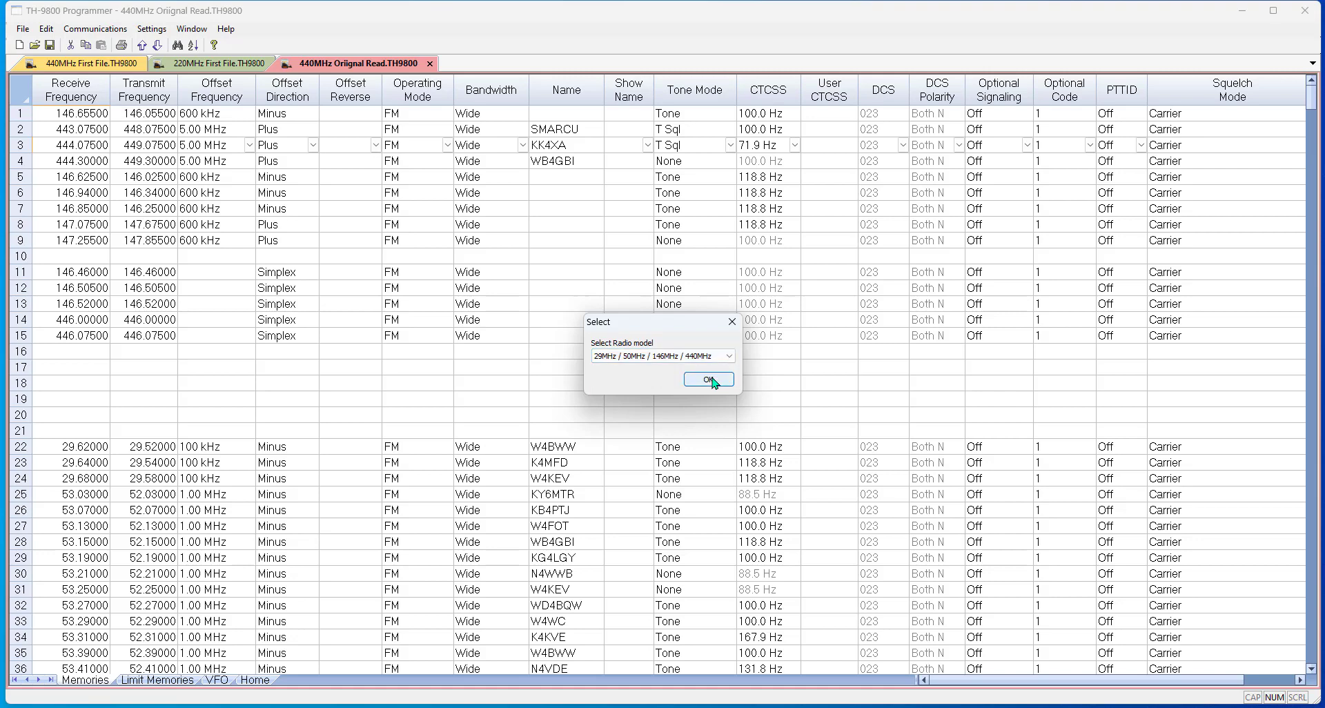
left_click(712, 380)
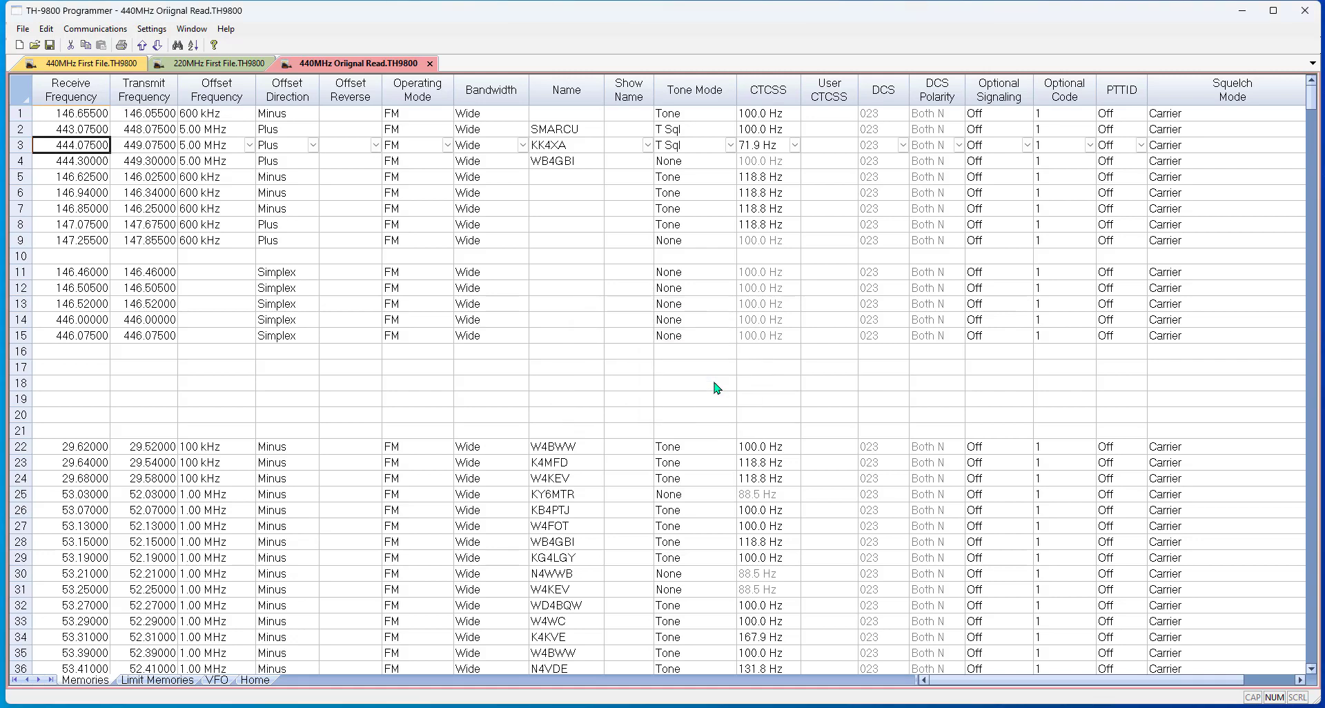
Add a frequency range of 10 channels from memory channel 4, starting at 443.750 MHz with a 2.5 kHz step
left_click(85, 162)
left_click(46, 29)
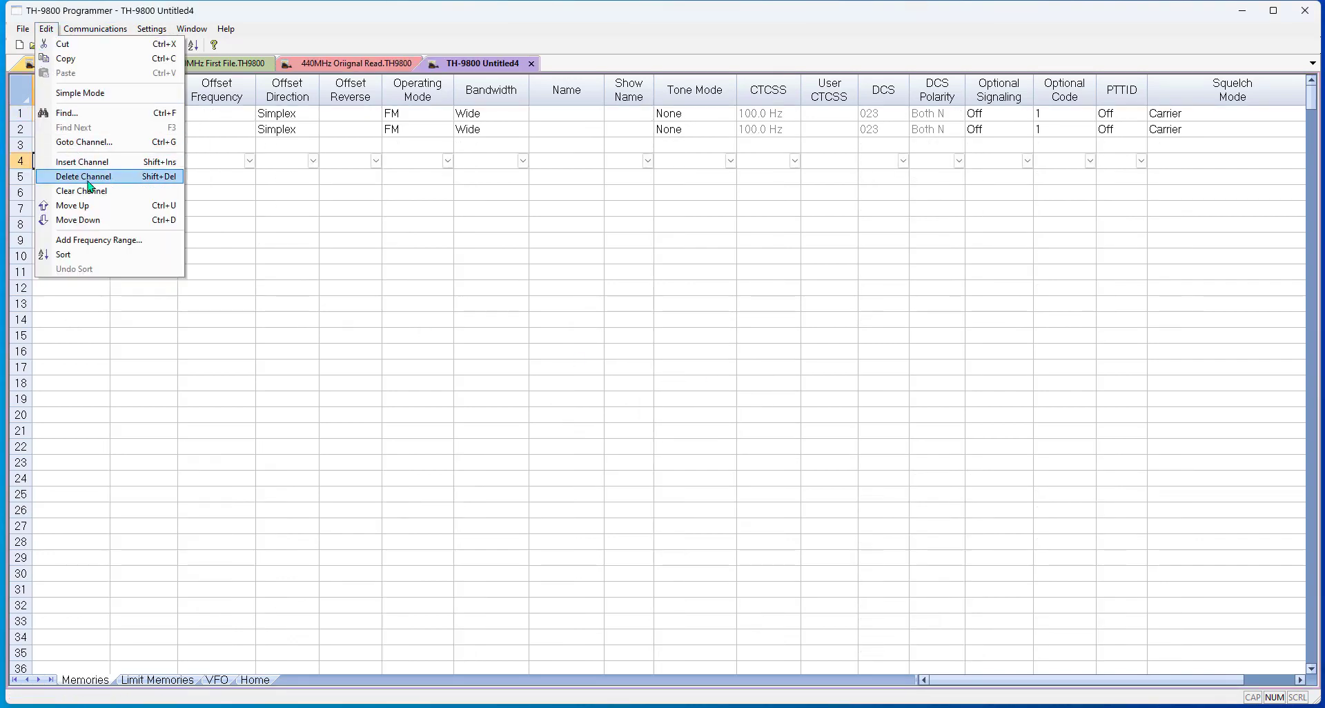
left_click(108, 242)
type("44")
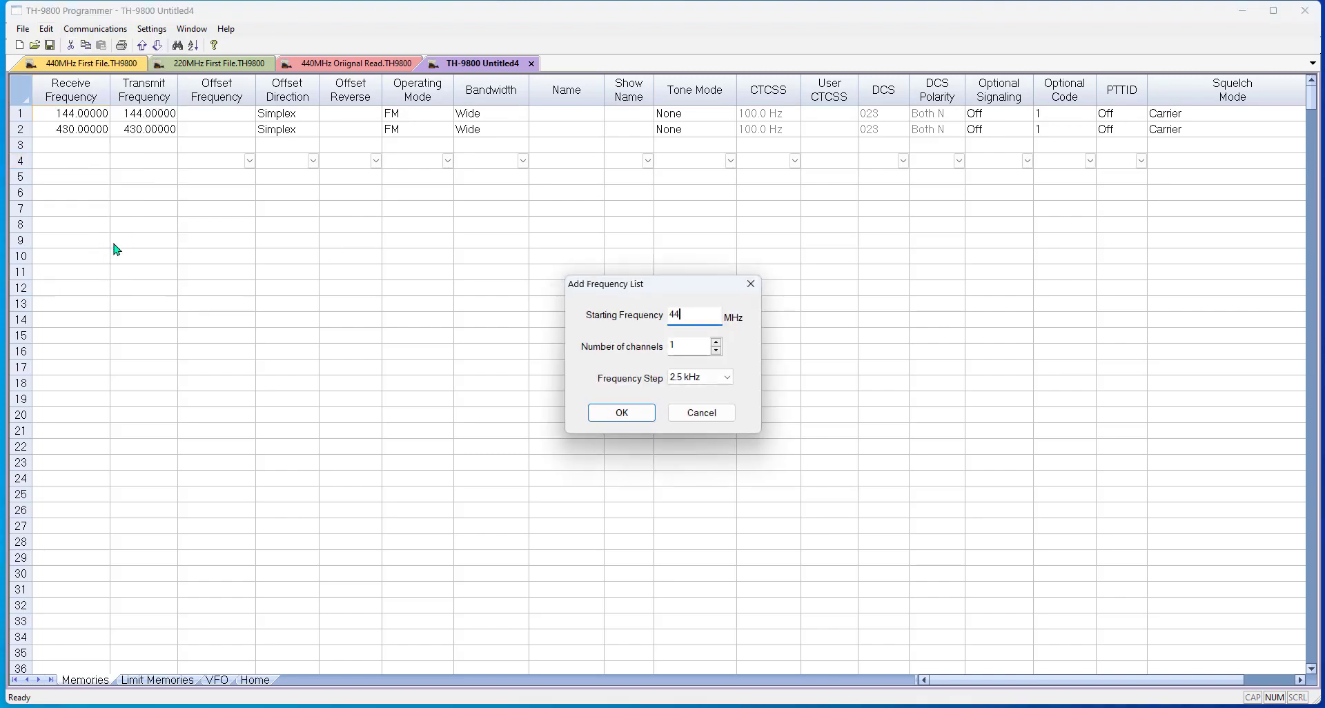
type("3.750")
left_click(692, 343)
type("0")
left_click(625, 412)
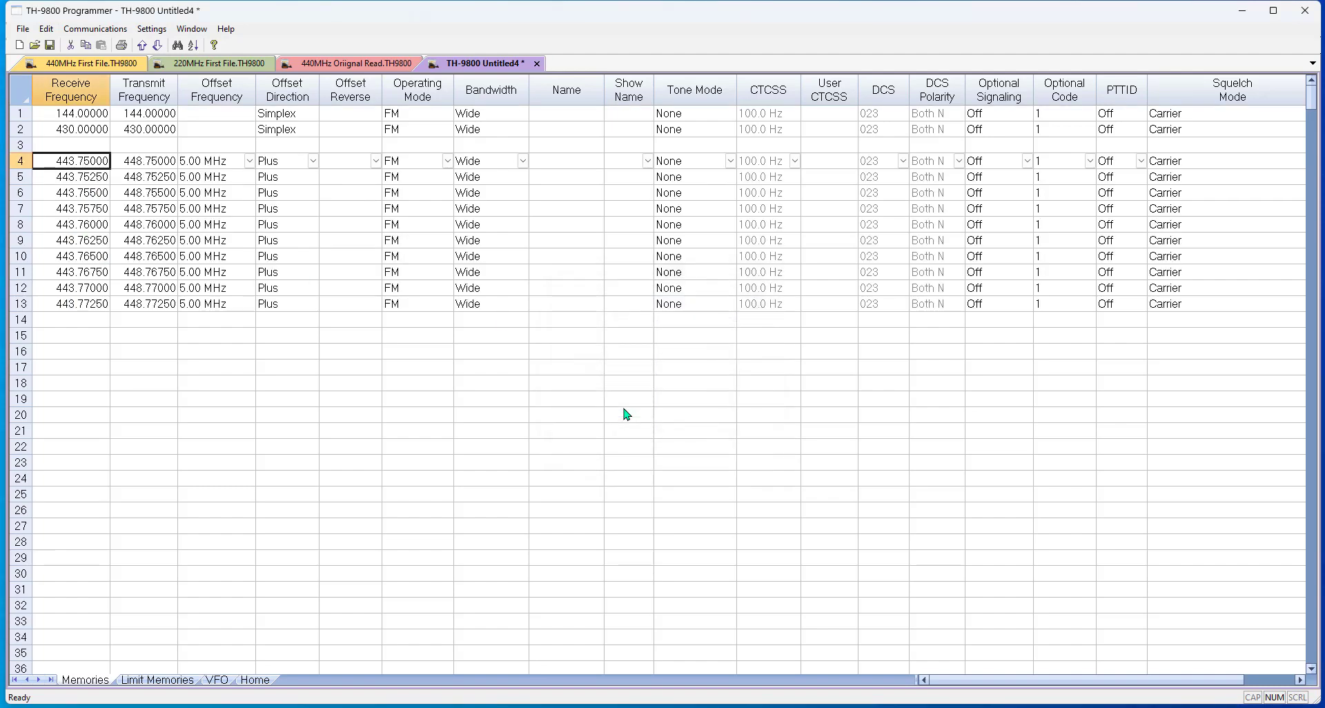
Send the new untitled file's data to the radio, declining to send the image
left_click(90, 29)
left_click(83, 59)
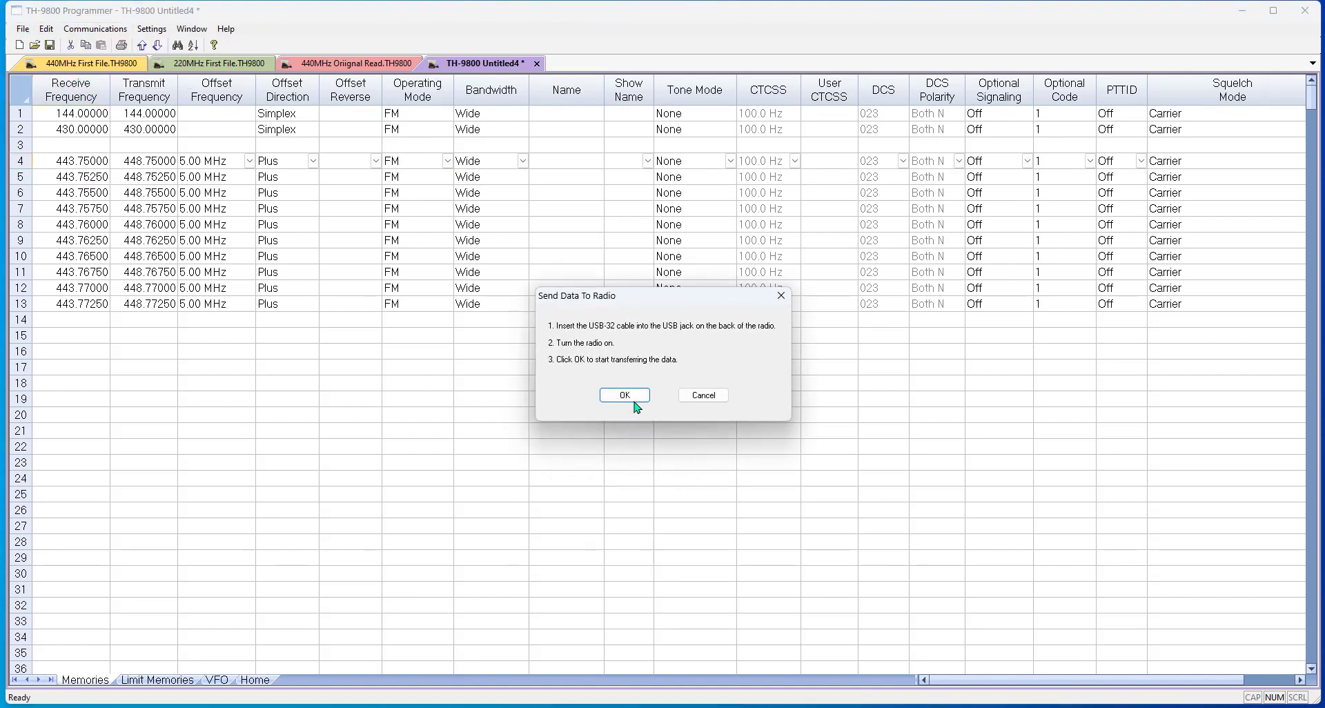
left_click(629, 395)
left_click(683, 386)
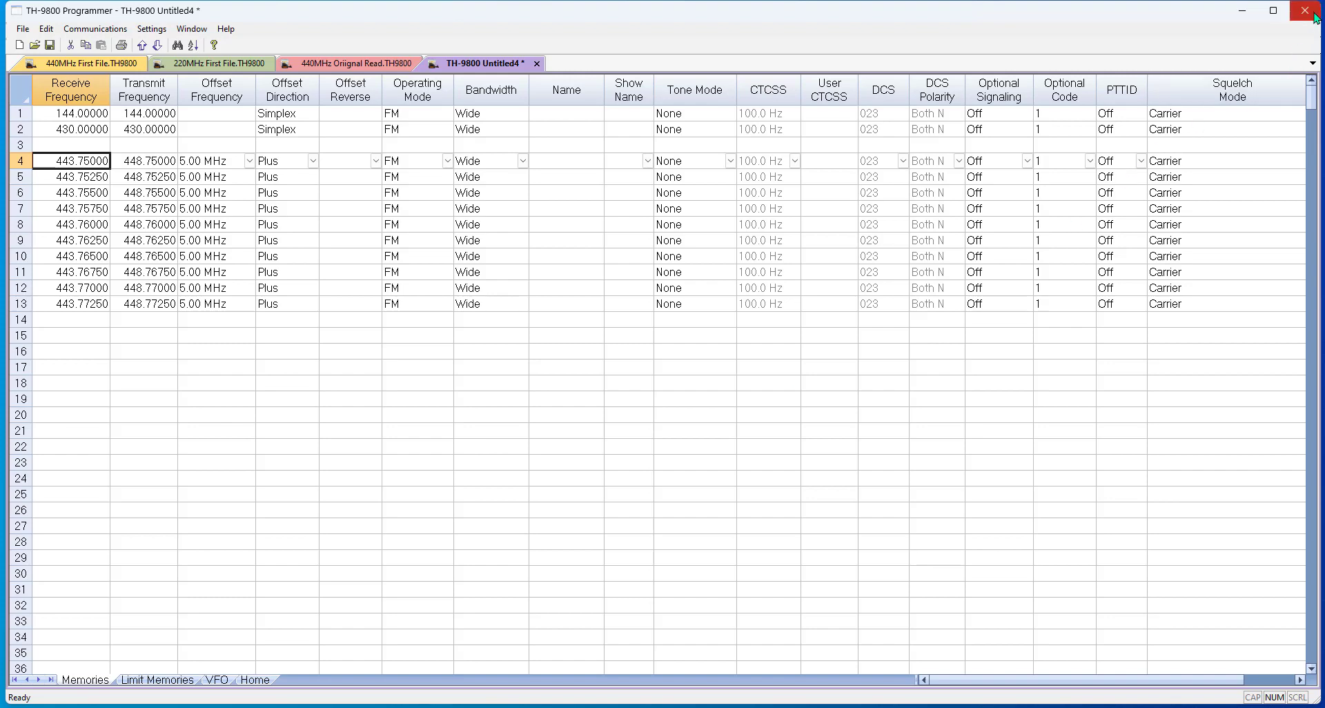
Close the programmer without saving the untitled file
left_click(1316, 18)
left_click(666, 392)
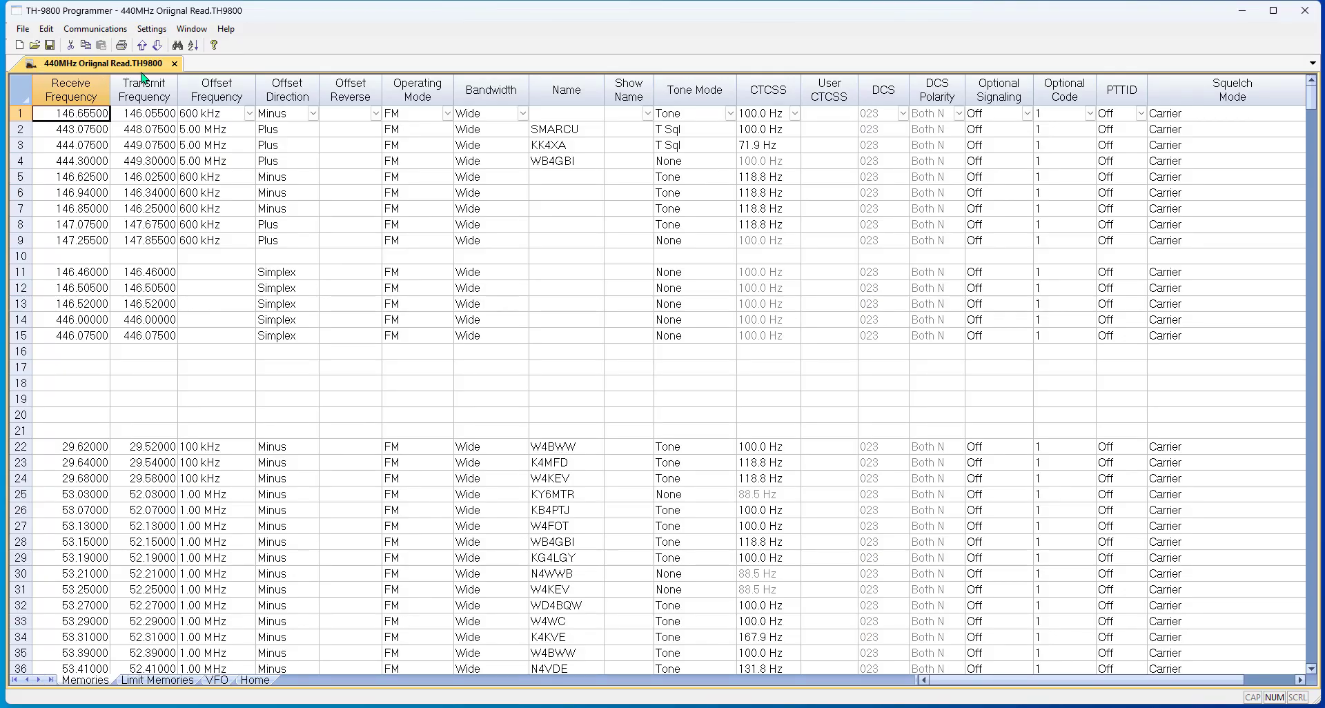
Open "220MHz First File.TH9800" from the TH-9800 Programmer folder, declining to convert the image to the file
left_click(23, 28)
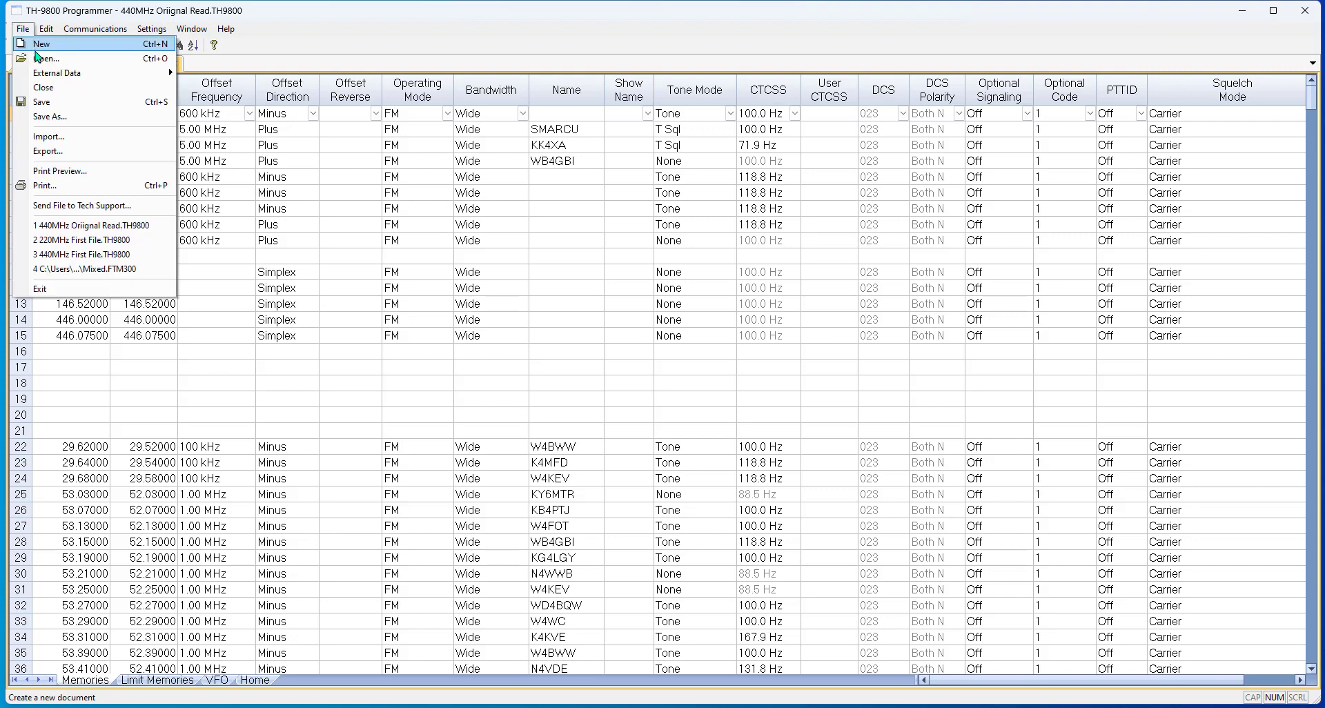
left_click(42, 58)
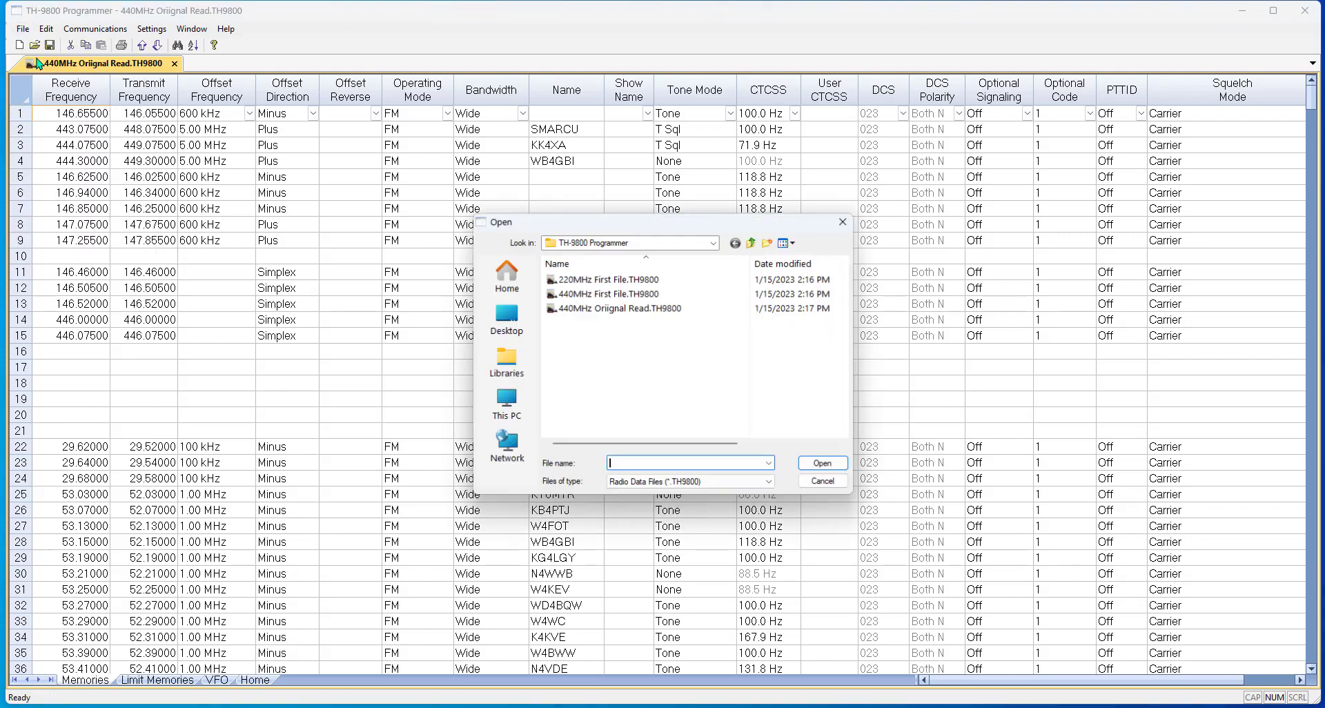
double_click(603, 293)
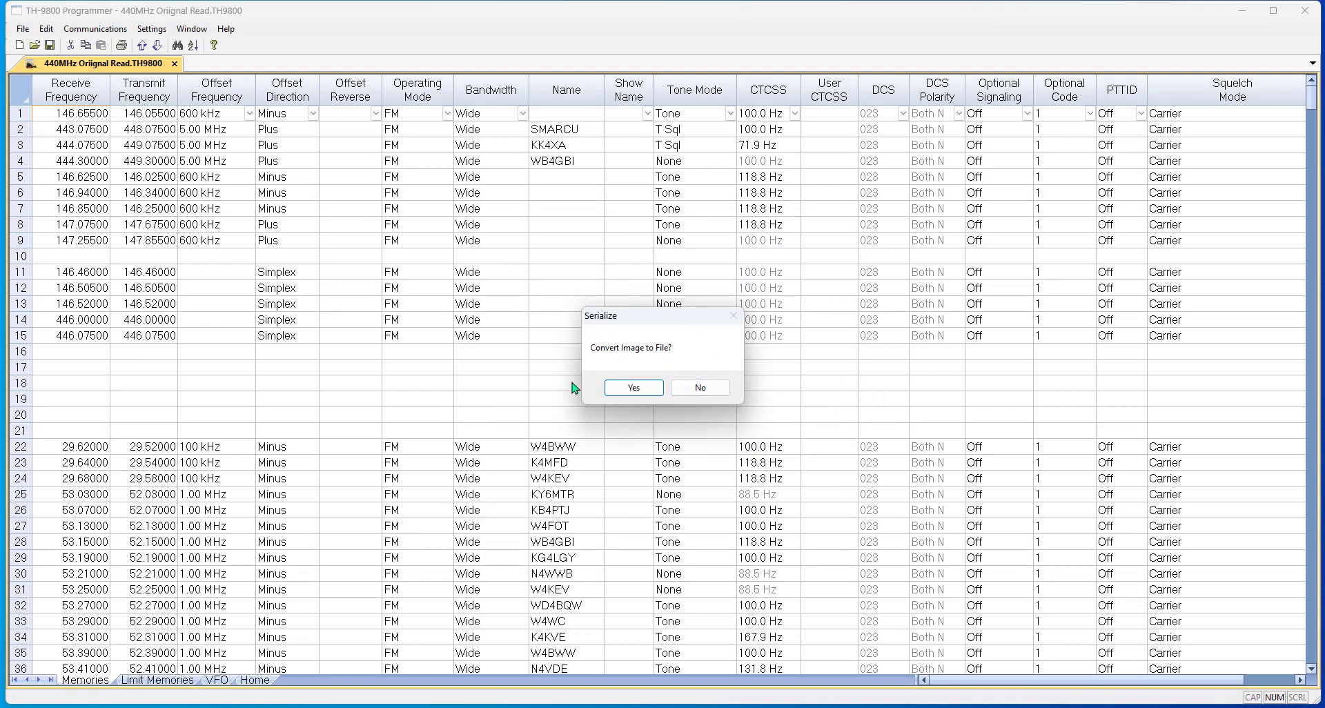
left_click(700, 388)
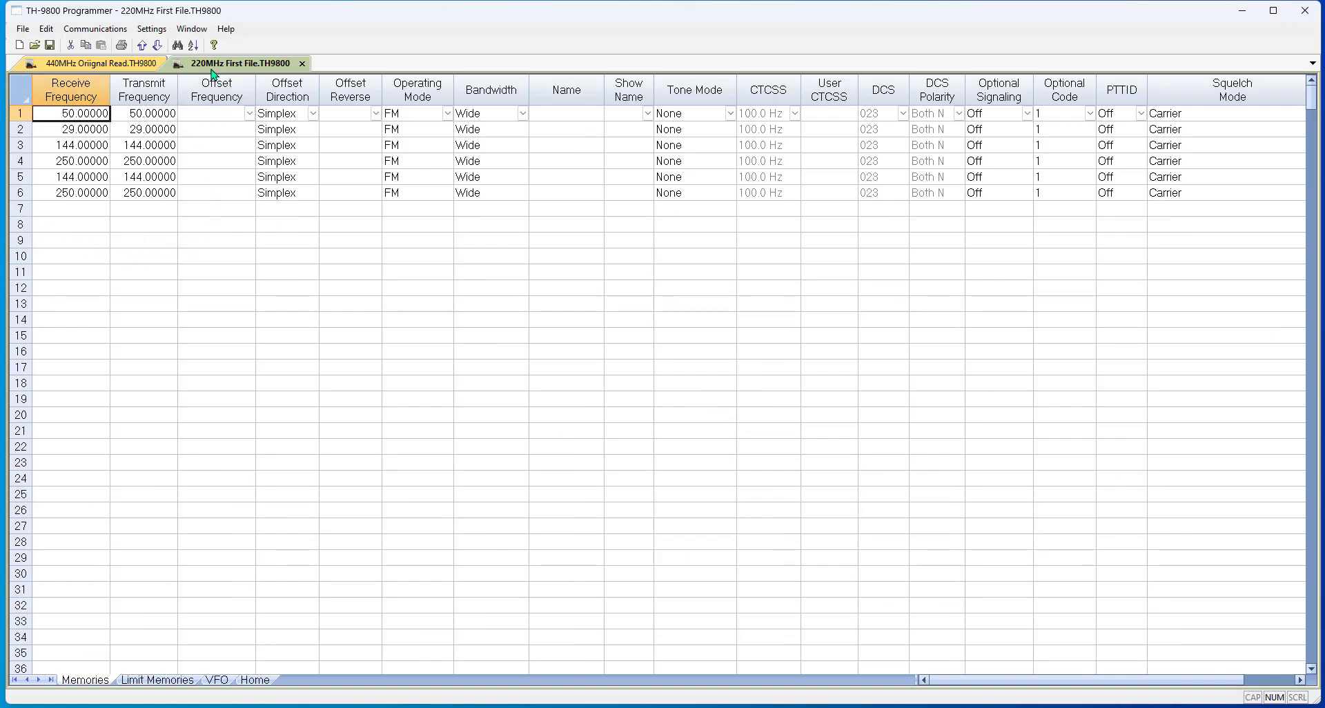
Send the 220MHz First File's data to the radio, declining to send the original image
left_click(76, 29)
left_click(90, 57)
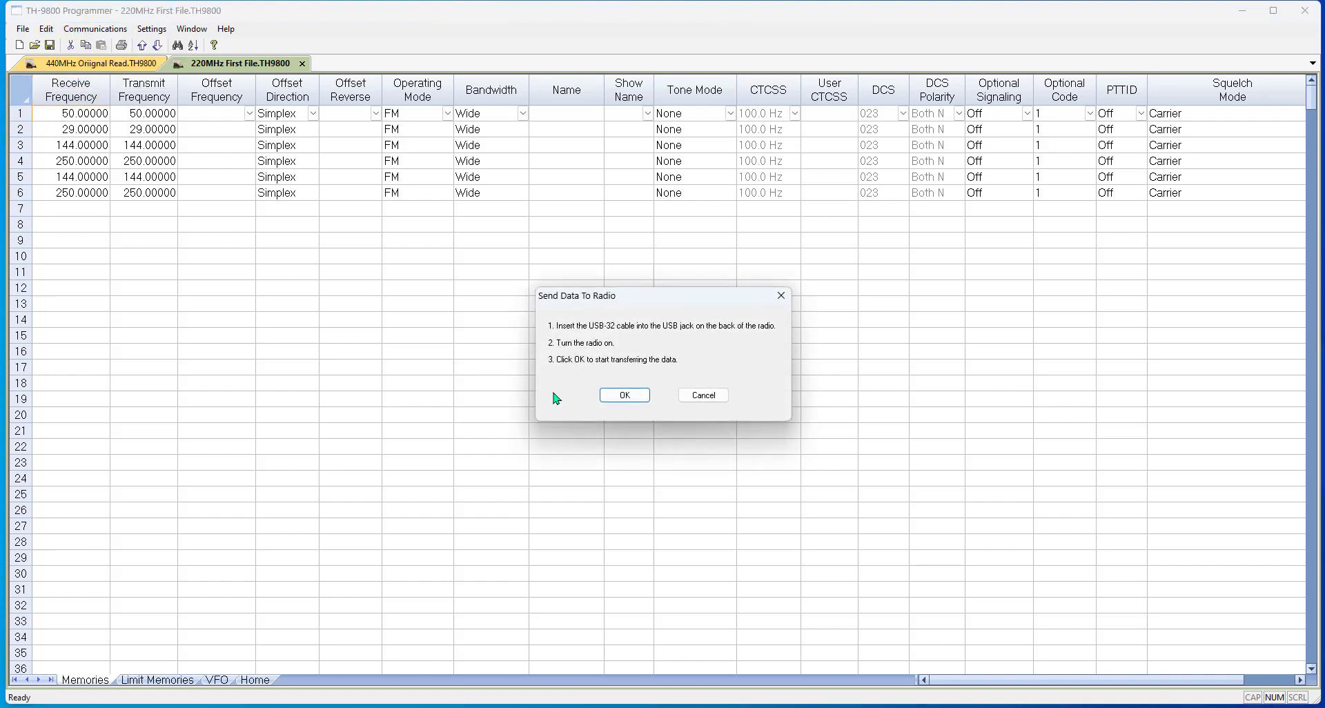
left_click(619, 399)
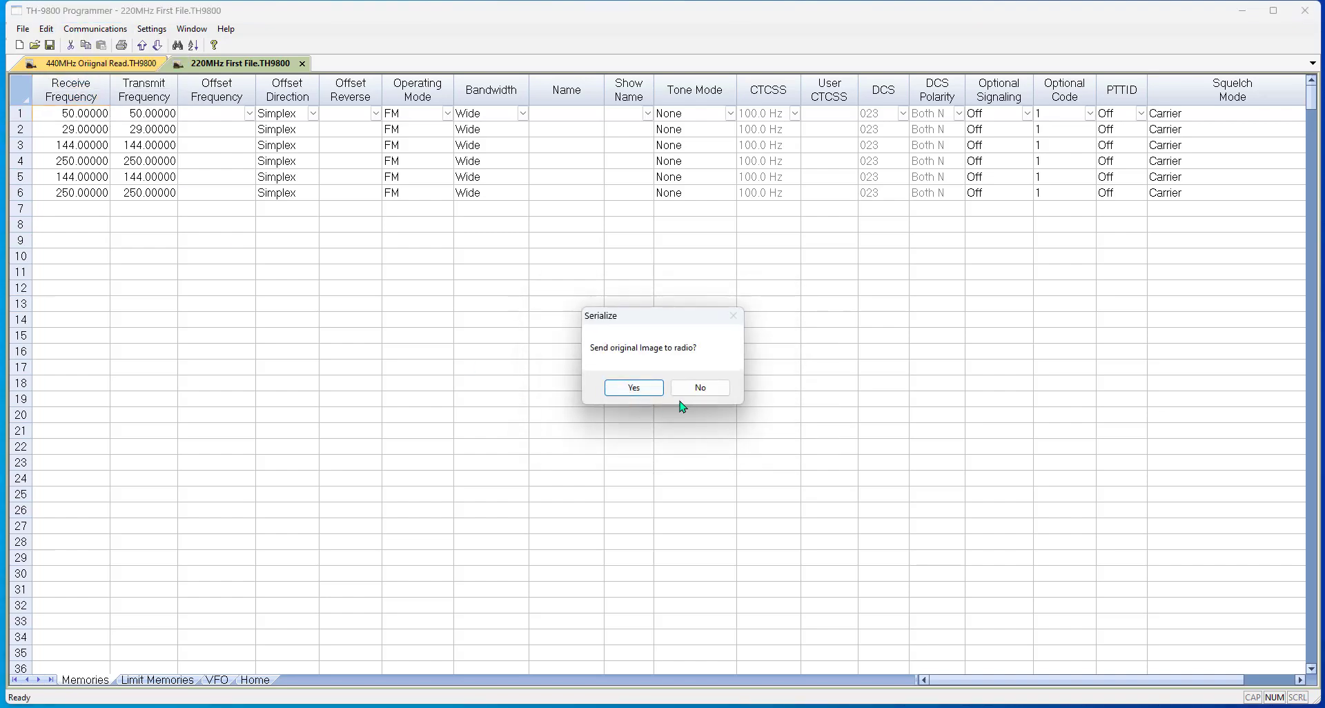
left_click(703, 387)
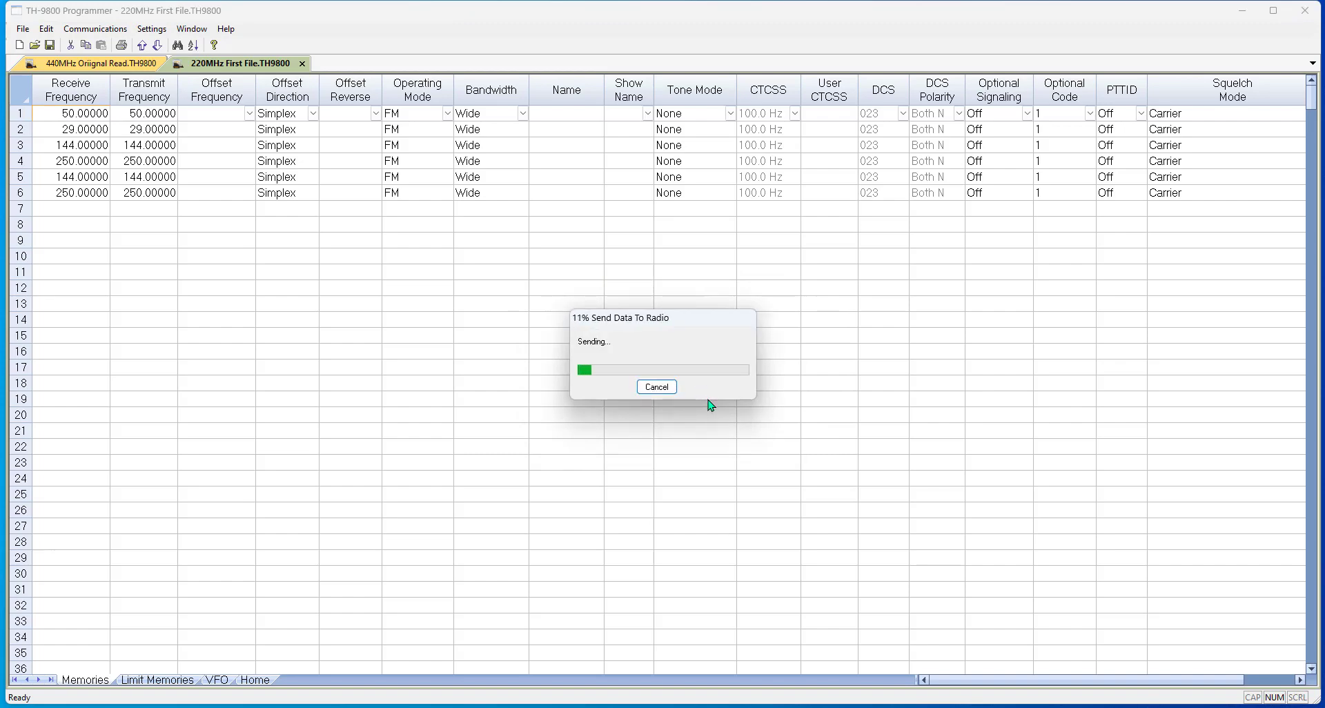